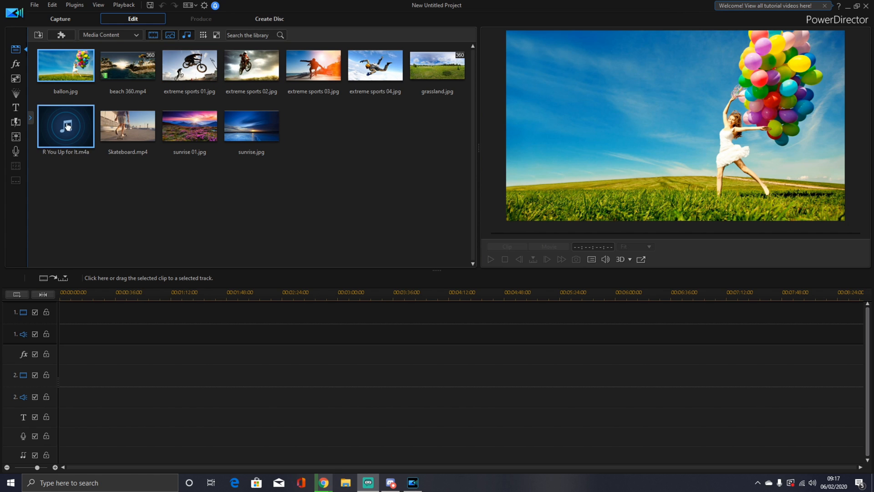
Import the Newest Intro video from the Intro's folder inside EK1Gaming > Designs on the desktop into the media library.
click(40, 38)
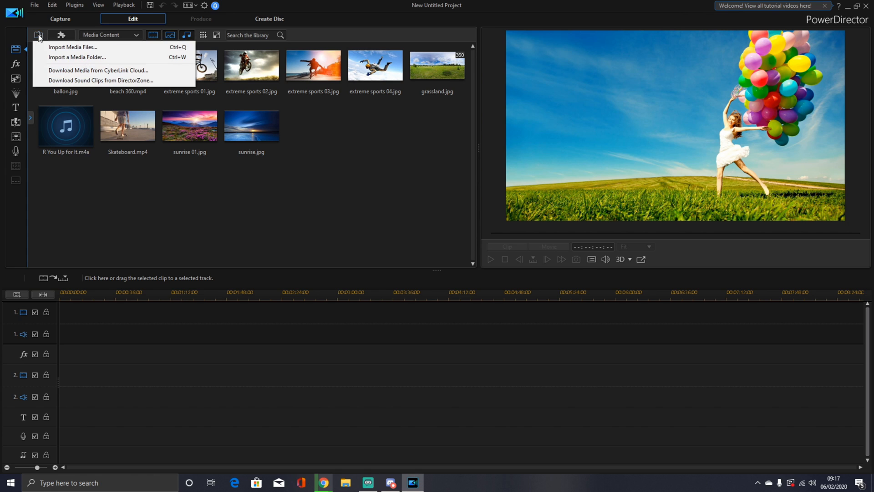
click(76, 47)
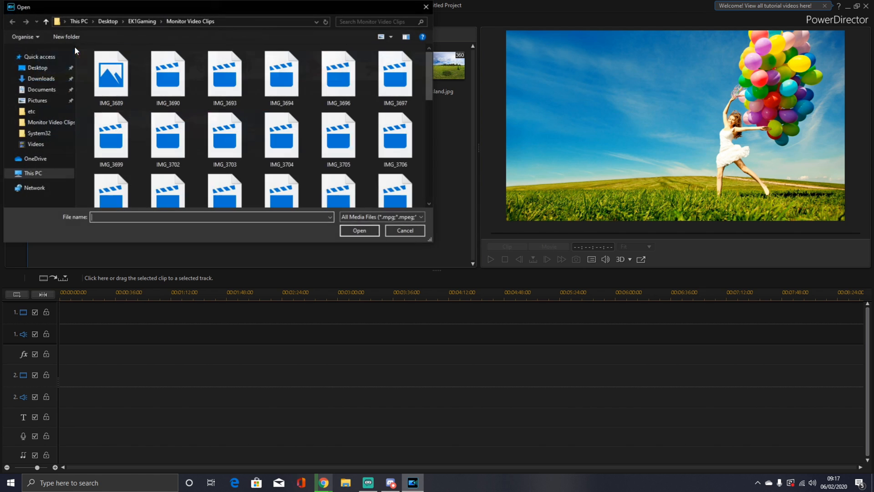
click(40, 68)
double_click(115, 64)
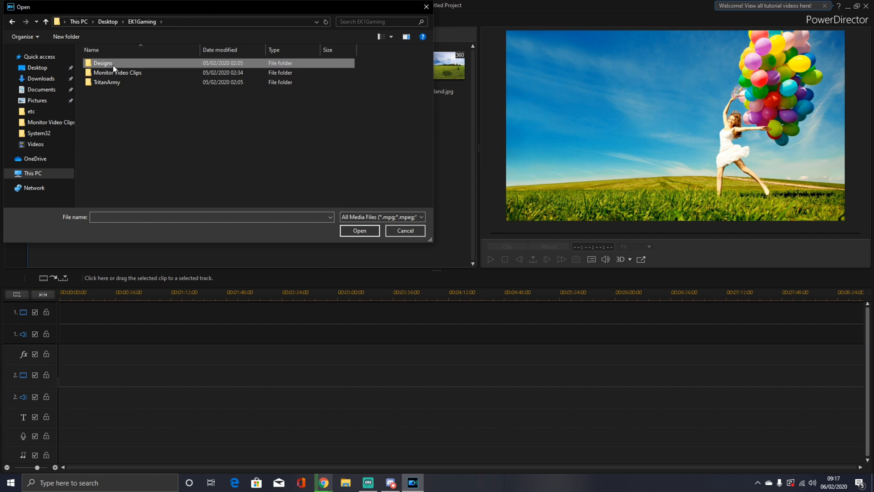
double_click(113, 65)
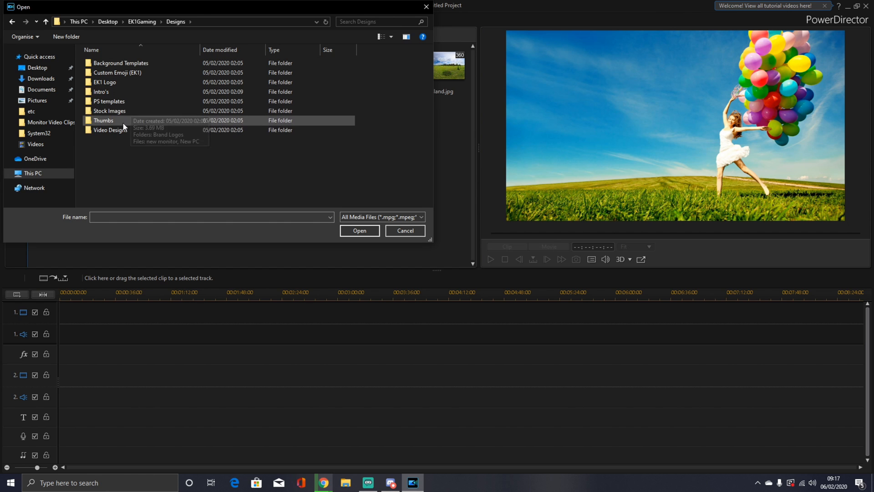
double_click(122, 91)
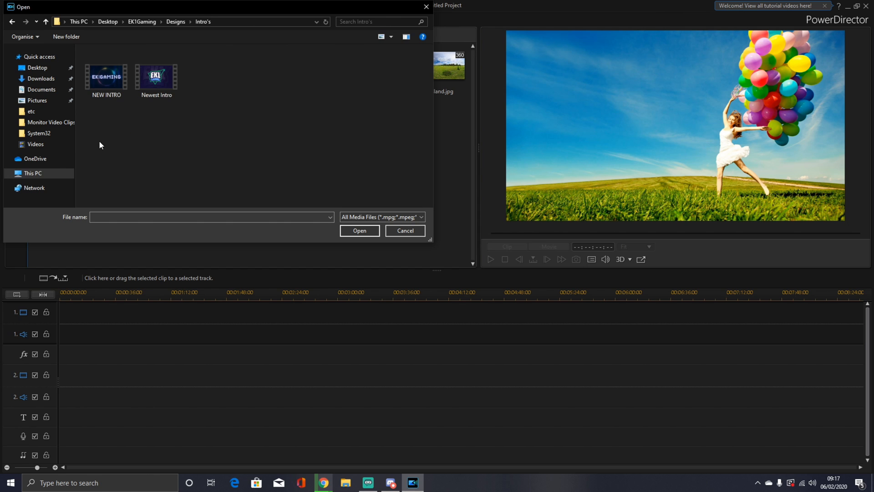
click(166, 80)
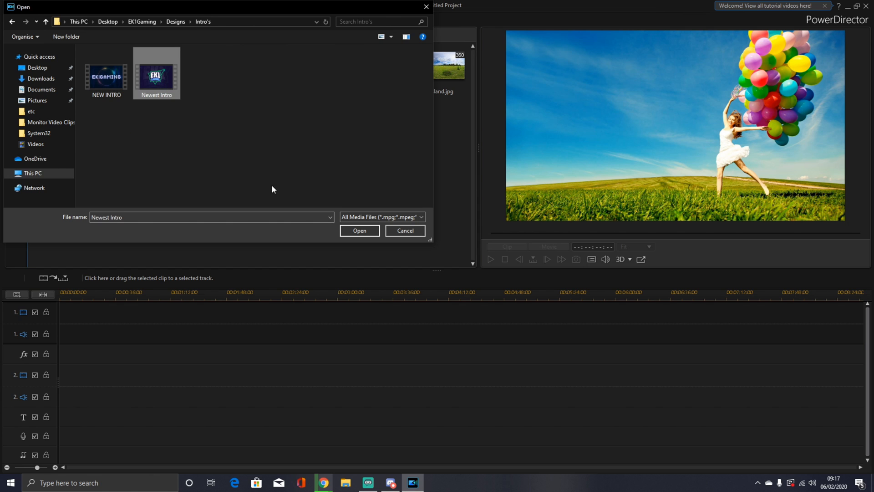
click(363, 231)
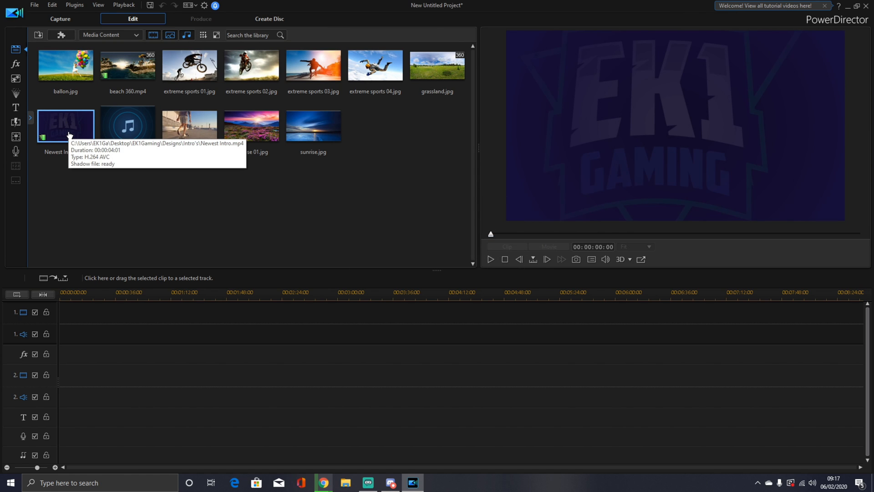
Place Newest Intro.mp4 at the start of the first video track and play it back with the system sound muted.
key(XF86AudioMute)
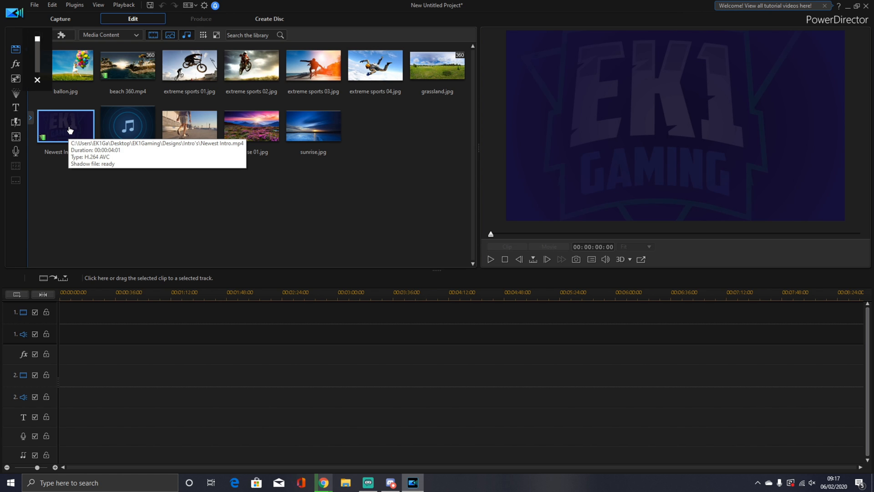
key(space)
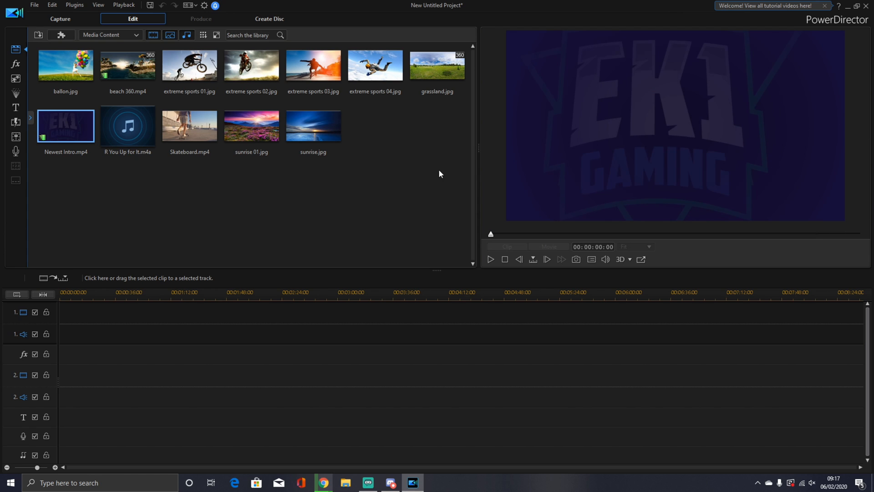
drag(68, 136, 143, 210)
drag(71, 318, 59, 323)
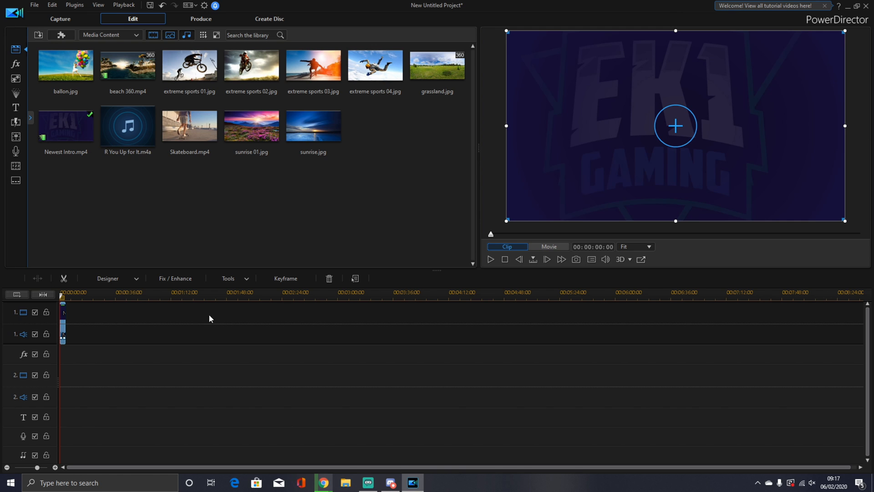
click(491, 260)
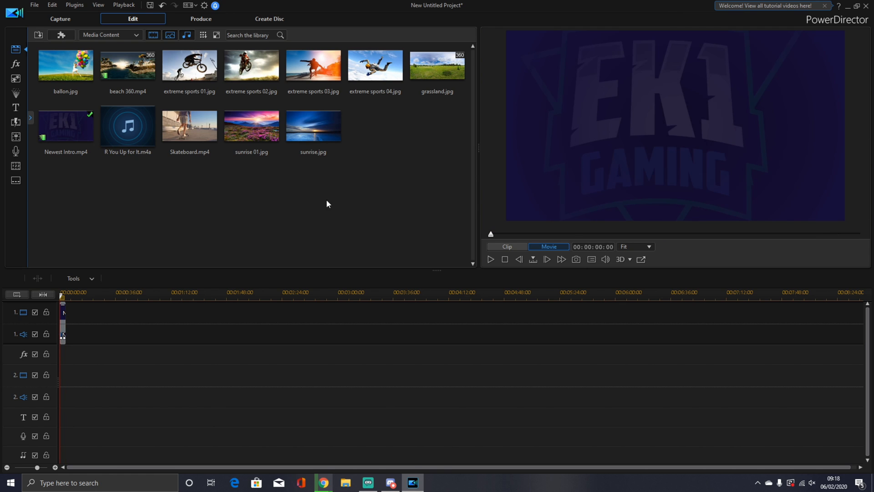
Preview Skateboard.mp4 and place it directly after the intro clip on the first video track.
click(197, 135)
click(490, 259)
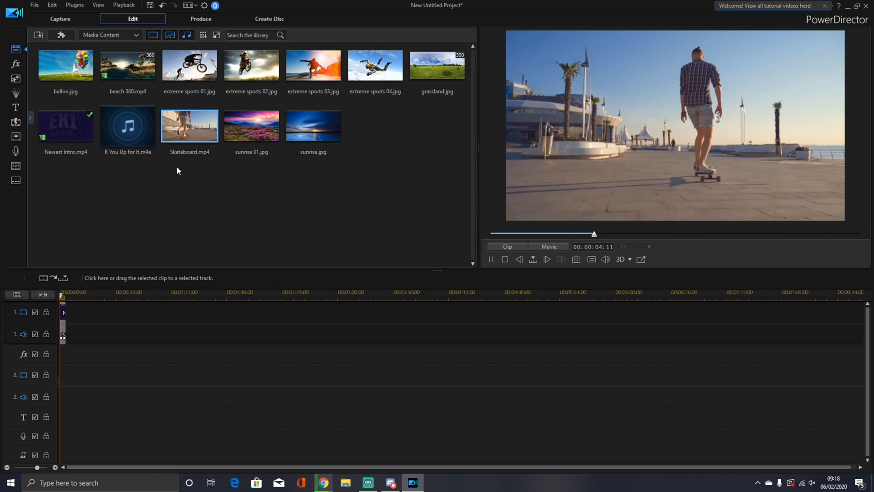
drag(191, 132, 66, 327)
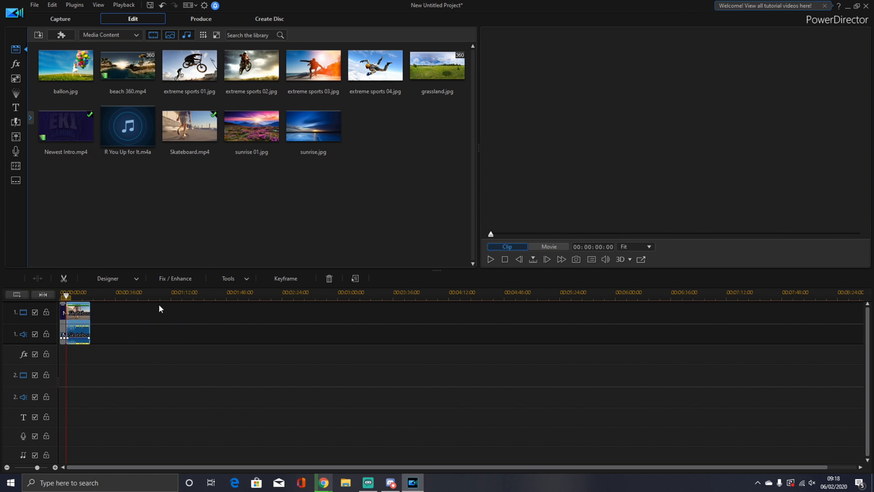
Play the timeline from the beginning to check the cut between the intro and the skateboard clip, and stop playback.
drag(66, 296, 52, 298)
click(491, 260)
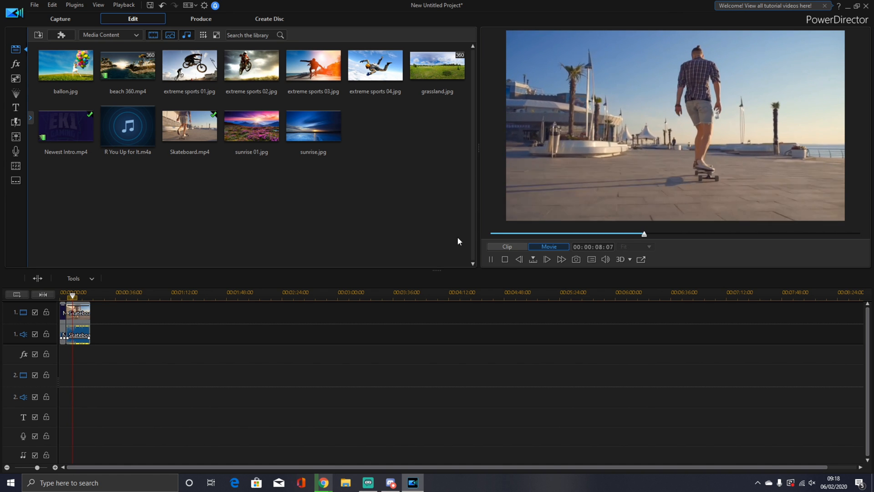
click(510, 260)
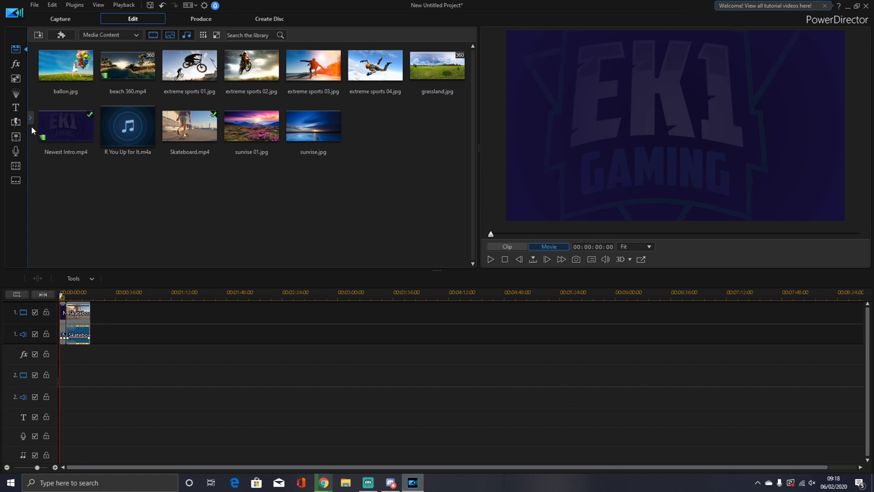
Examine the available transitions in the Special, 3D/3D-Like, Alpha, Geometric, Spin, Stripe, Audio and proDAD categories.
click(16, 122)
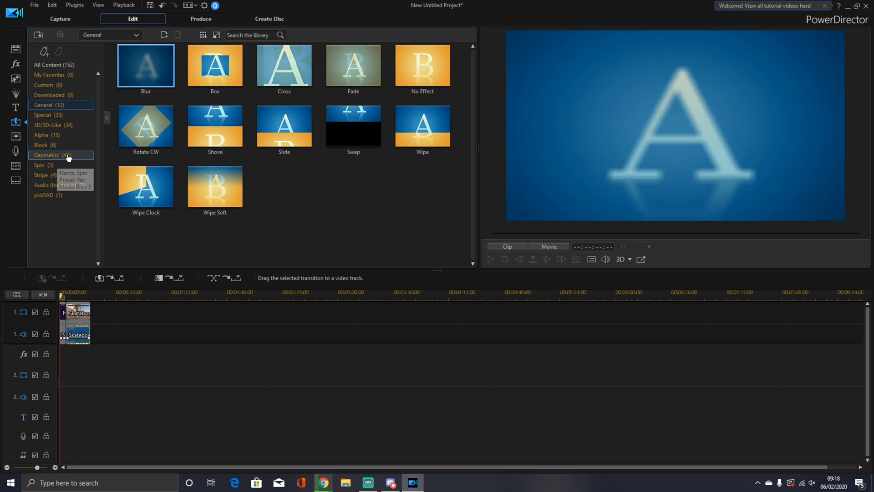
click(64, 115)
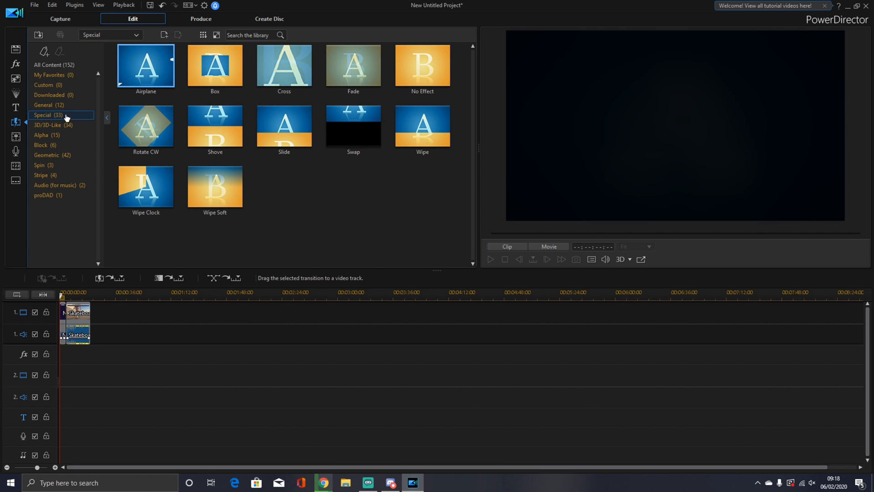
click(60, 125)
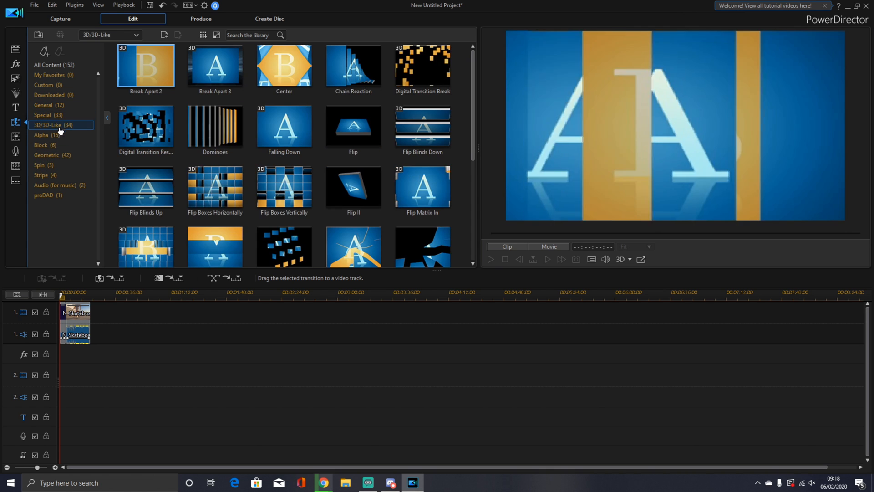
click(55, 135)
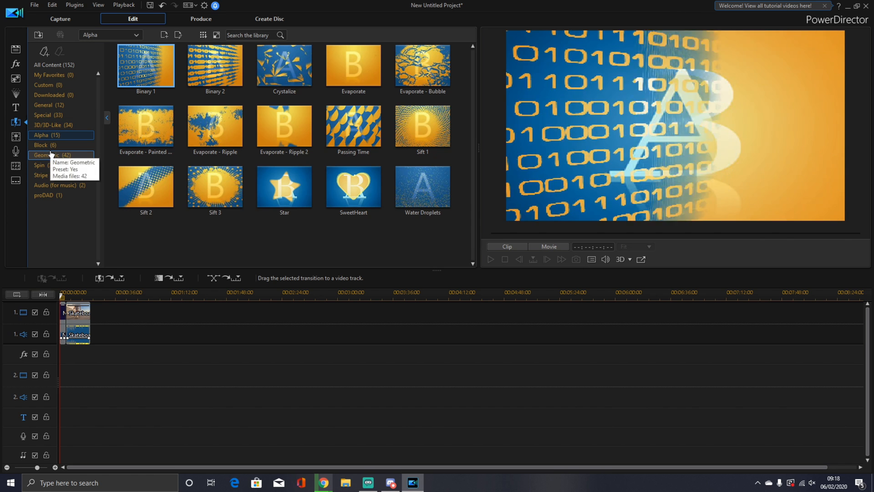
click(50, 156)
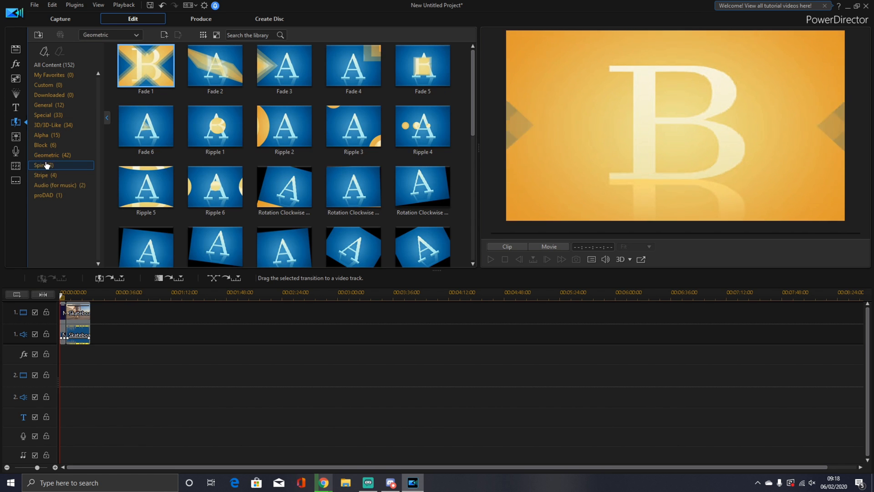
click(45, 166)
click(46, 175)
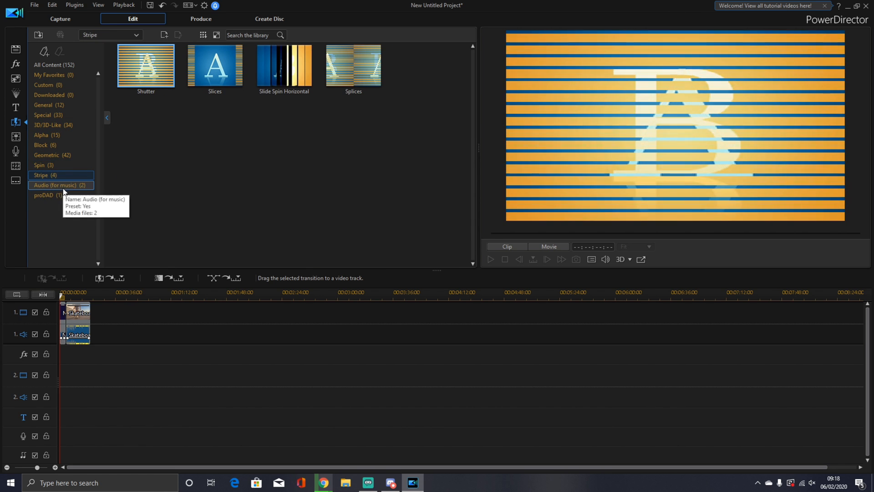
click(54, 185)
click(56, 197)
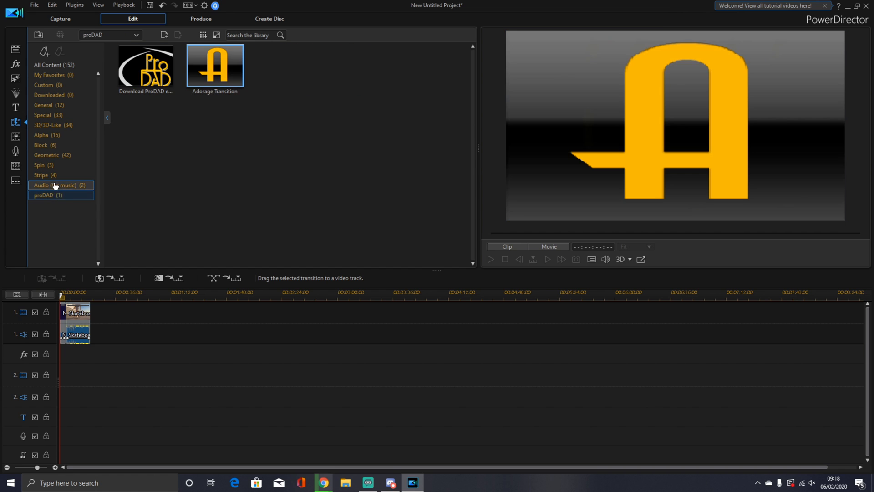
click(50, 155)
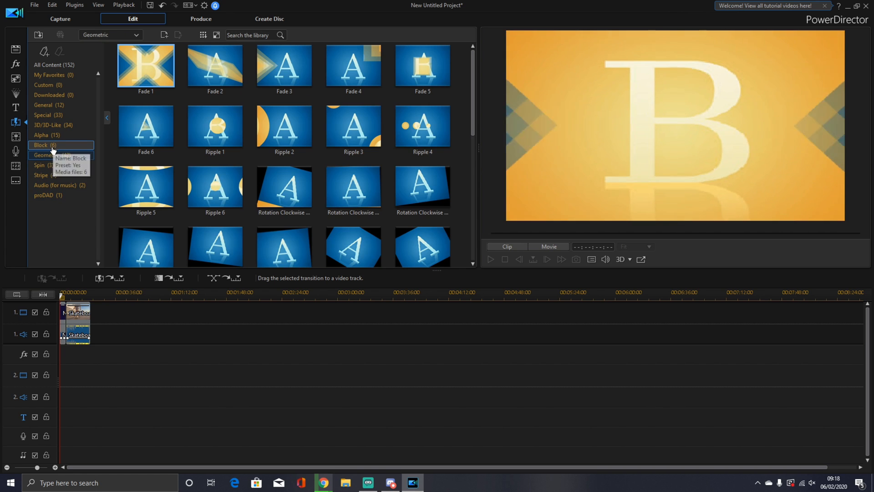
Add the Blizzard transition from the Block category between the intro and skateboard clips and play the result.
click(52, 146)
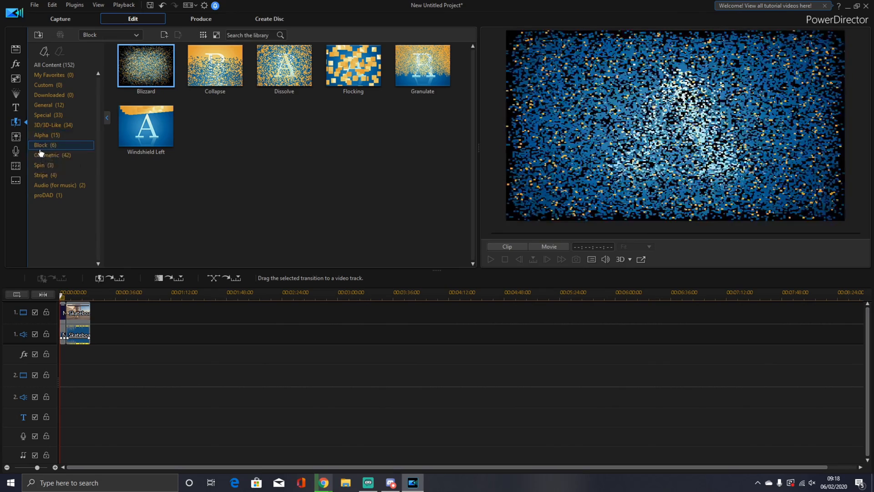
drag(152, 74, 66, 315)
click(64, 297)
click(491, 259)
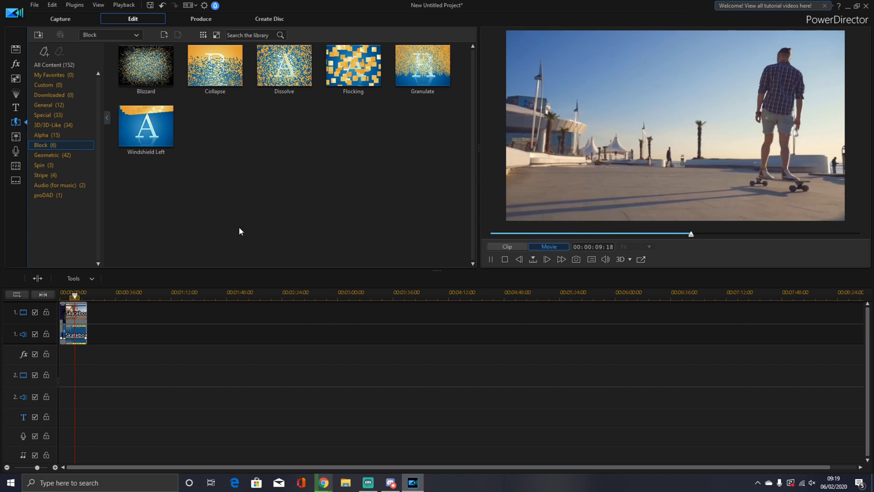
click(504, 259)
click(491, 259)
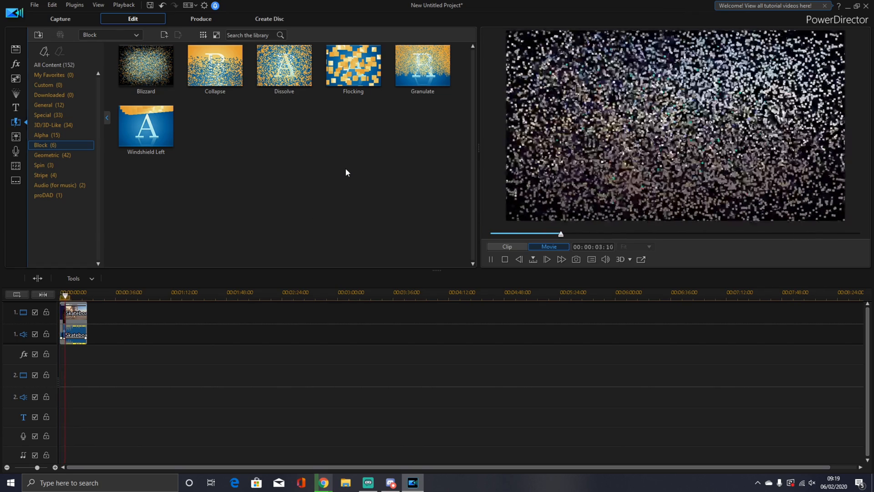
click(504, 259)
Delete the Blizzard transition between the intro and skateboard clips.
click(65, 318)
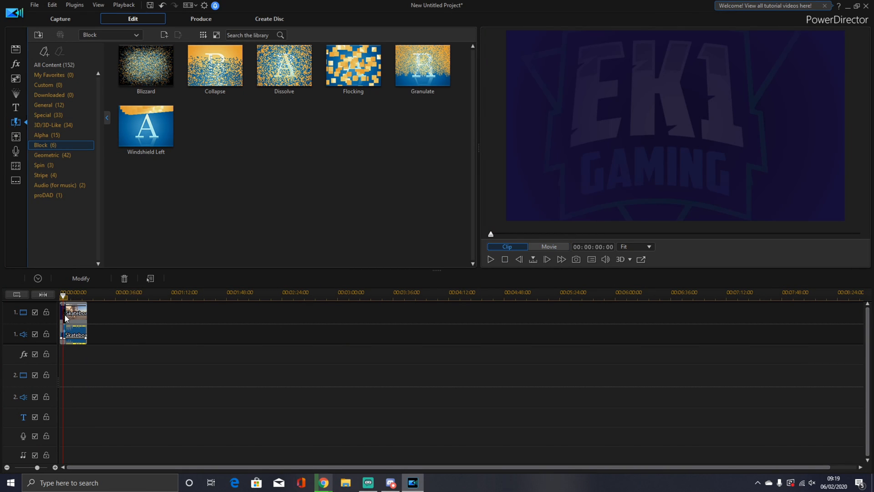
click(127, 278)
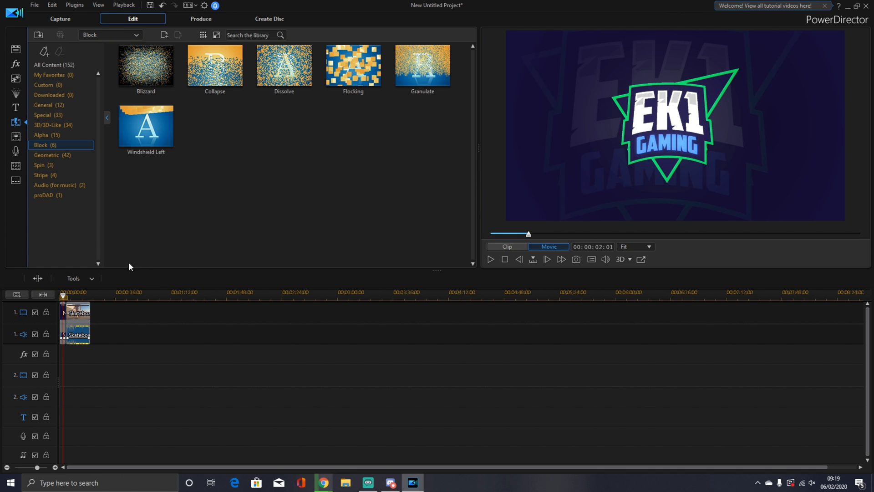
Add the Blur transition from the General category between the intro and skateboard clips.
click(56, 109)
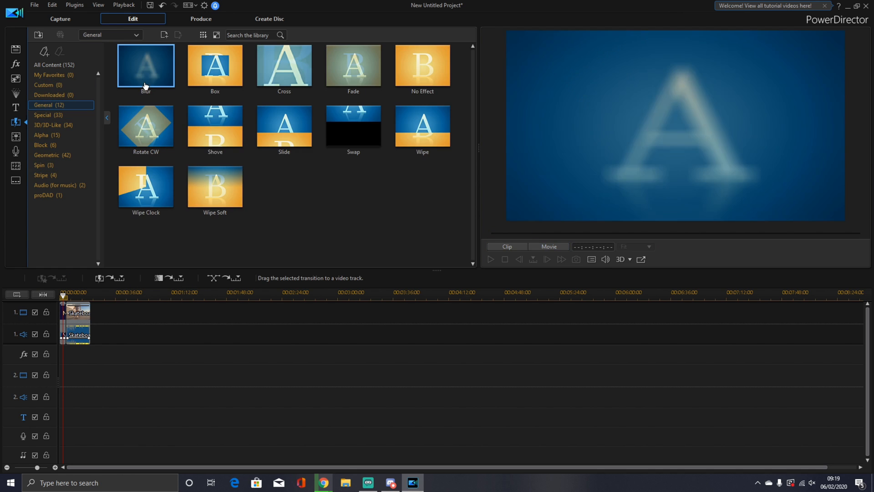
drag(145, 76, 67, 314)
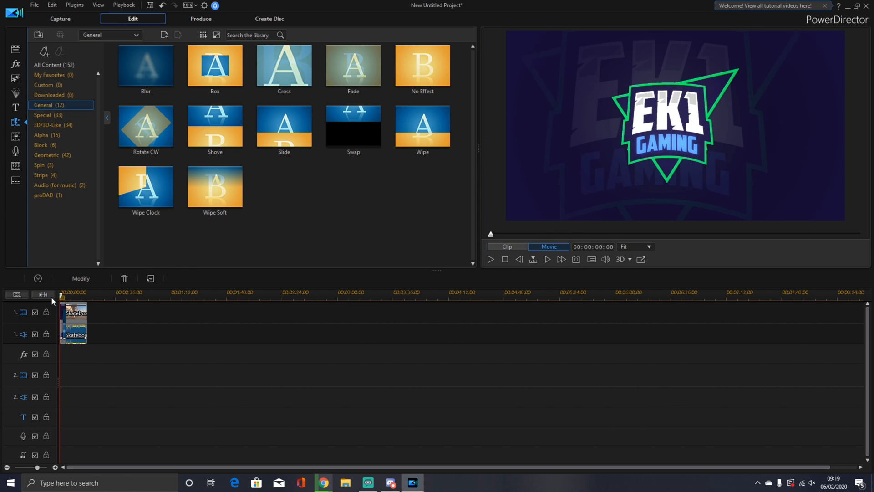
Inspect the duration and behavior settings of the Blur transition on an enlarged timeline, leaving them as they are.
click(68, 313)
drag(172, 296, 502, 303)
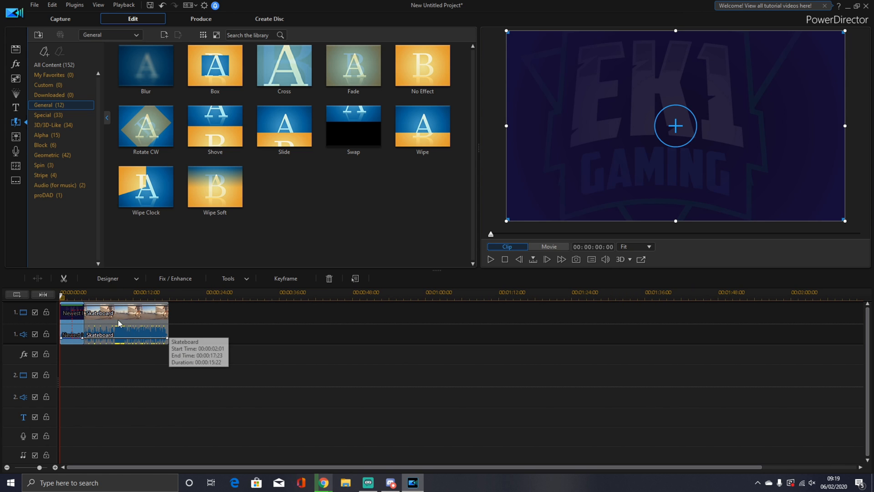
click(82, 320)
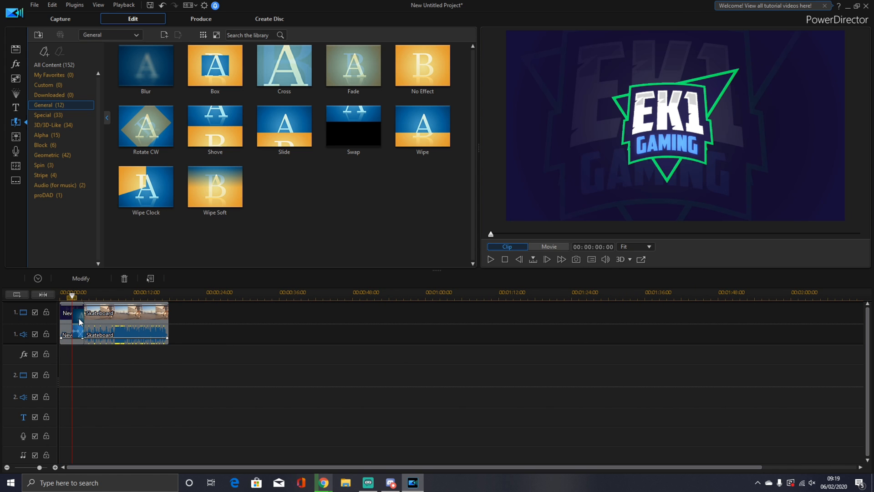
double_click(80, 325)
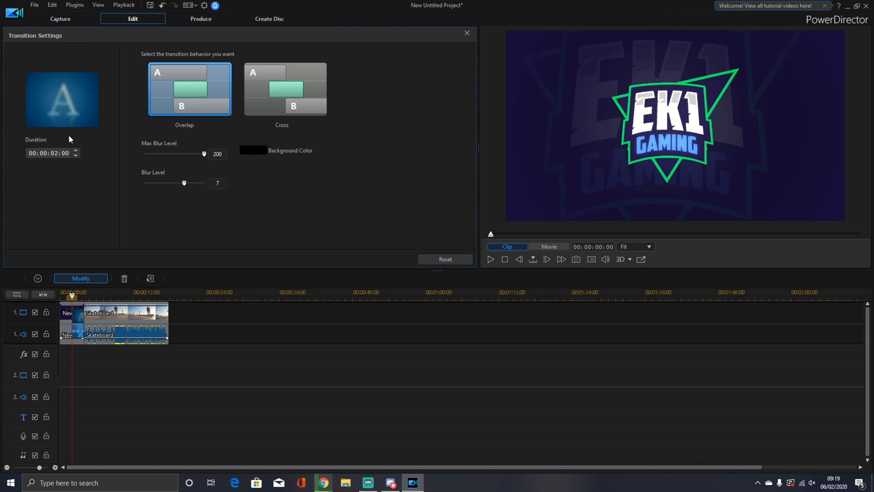
click(467, 33)
Play the timeline from the start and replay the section around the Blur transition.
click(489, 258)
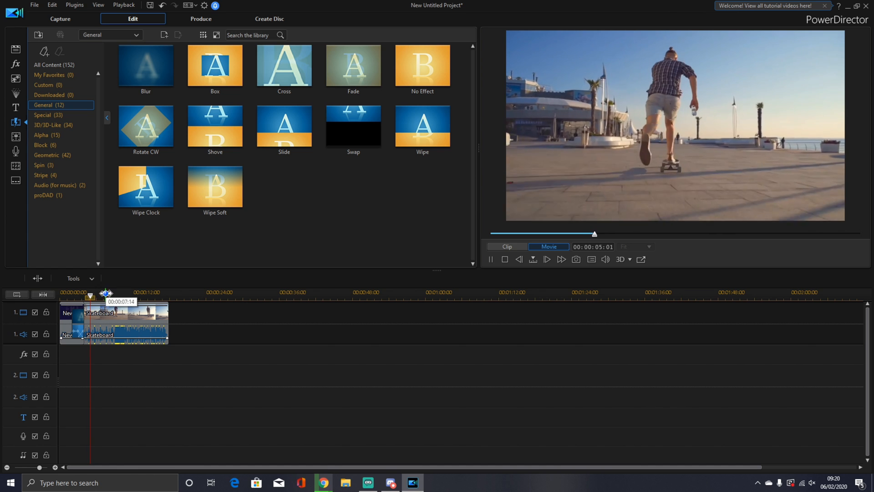
click(76, 295)
drag(74, 298, 84, 298)
click(491, 260)
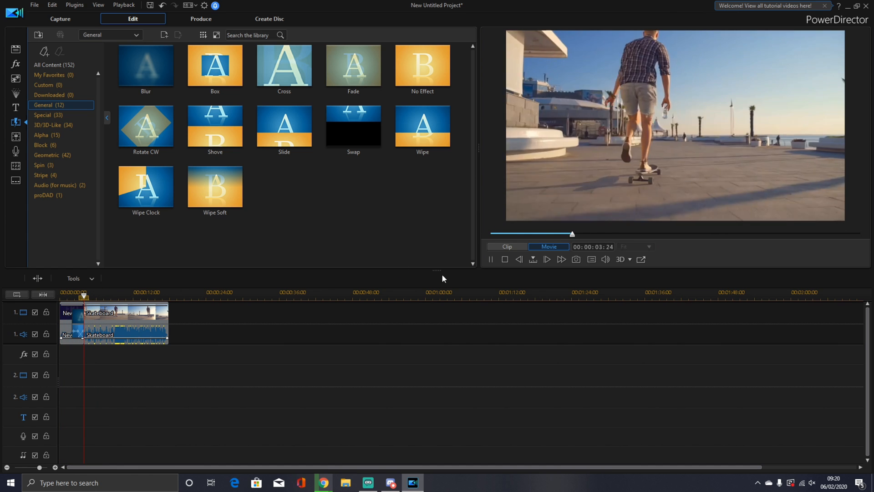
Pause playback and preview several titles in the Motion Graphics category, including 002, 010, 012, 006 and 003.
click(490, 259)
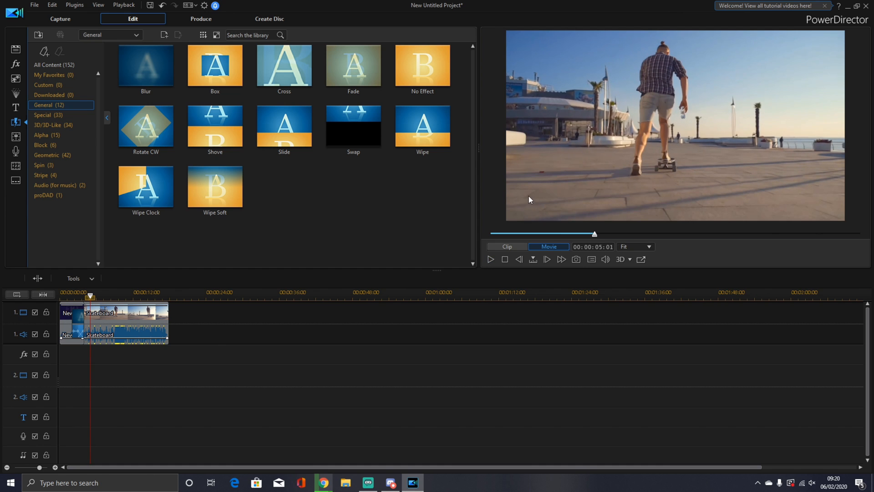
click(15, 108)
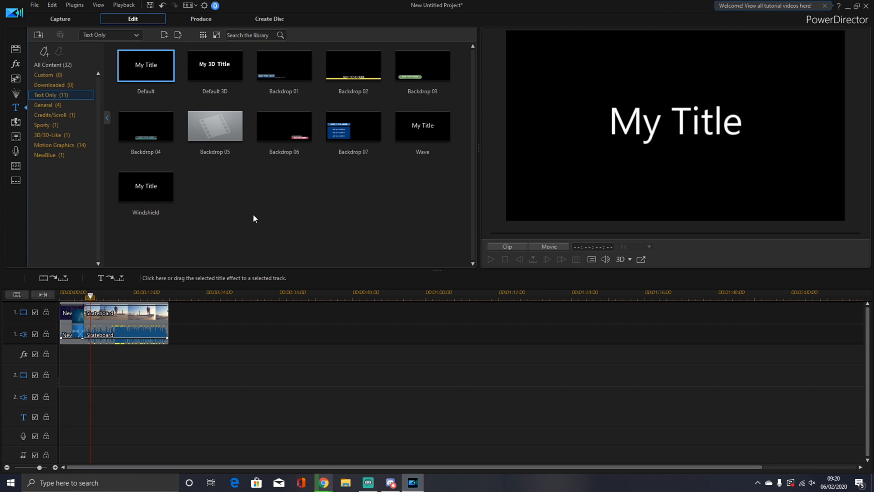
click(61, 146)
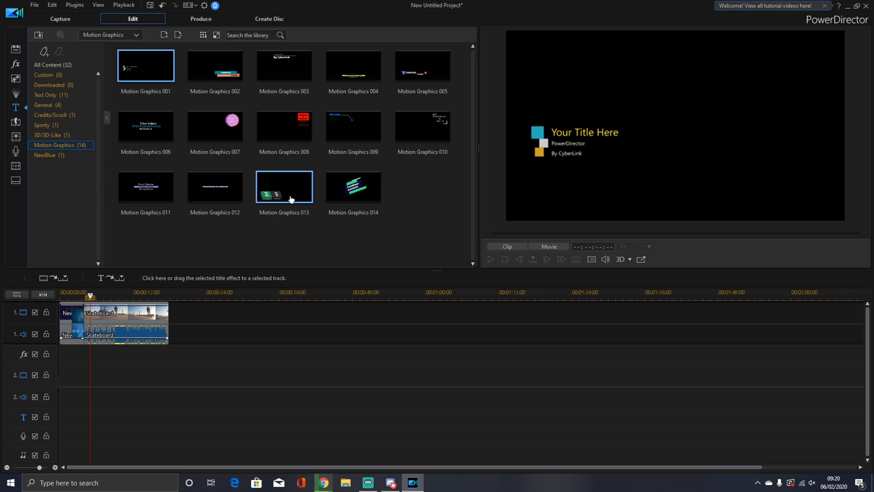
click(216, 70)
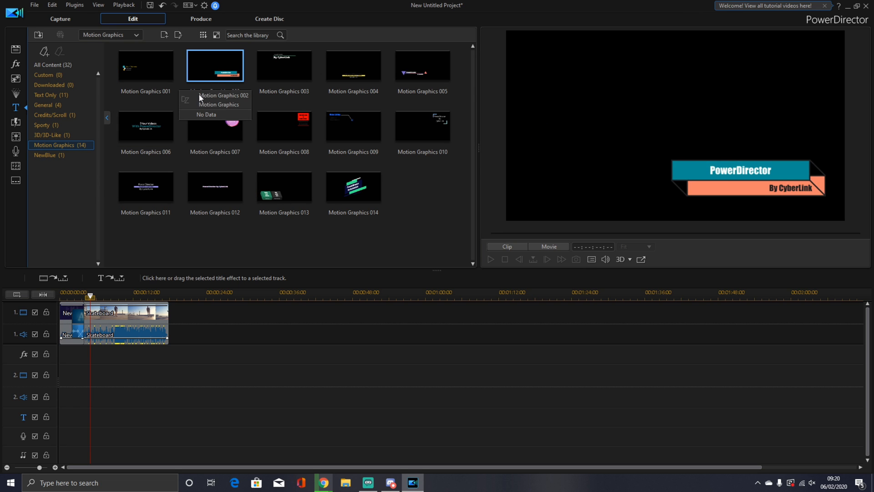
click(435, 133)
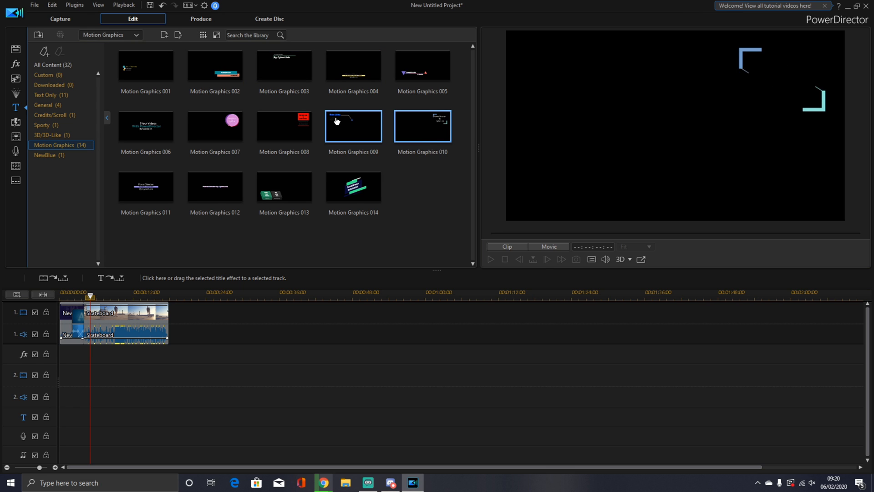
click(232, 192)
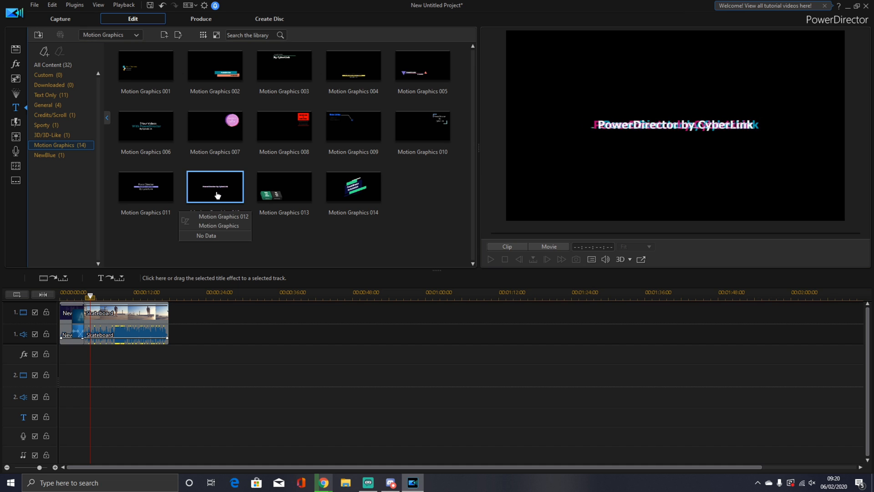
click(151, 126)
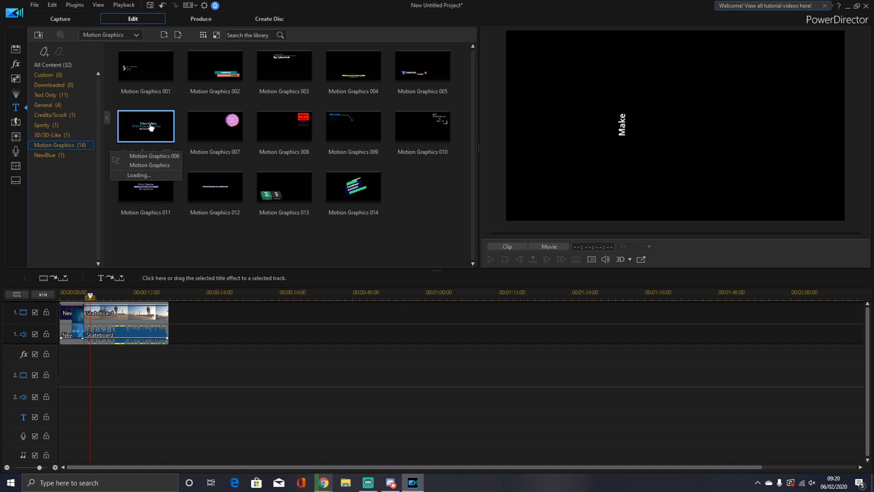
click(296, 76)
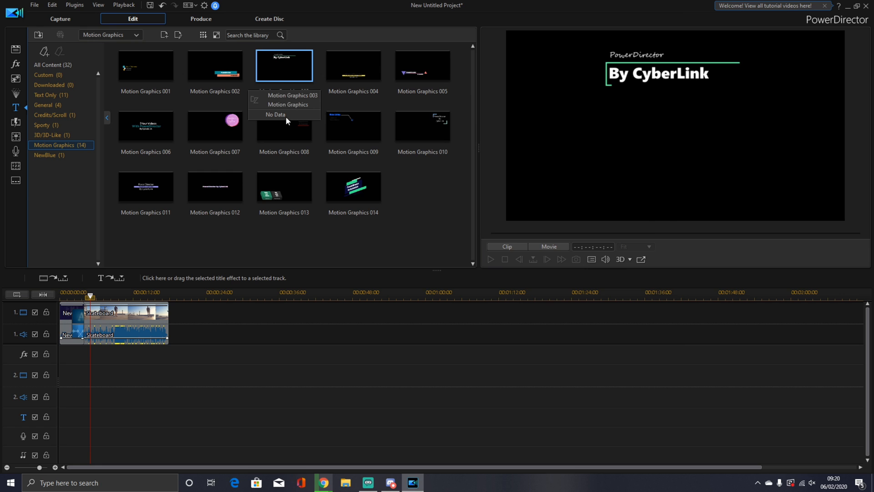
Open the Motion Graphics 003 title for editing and move it to the lower-left corner of the frame.
double_click(291, 64)
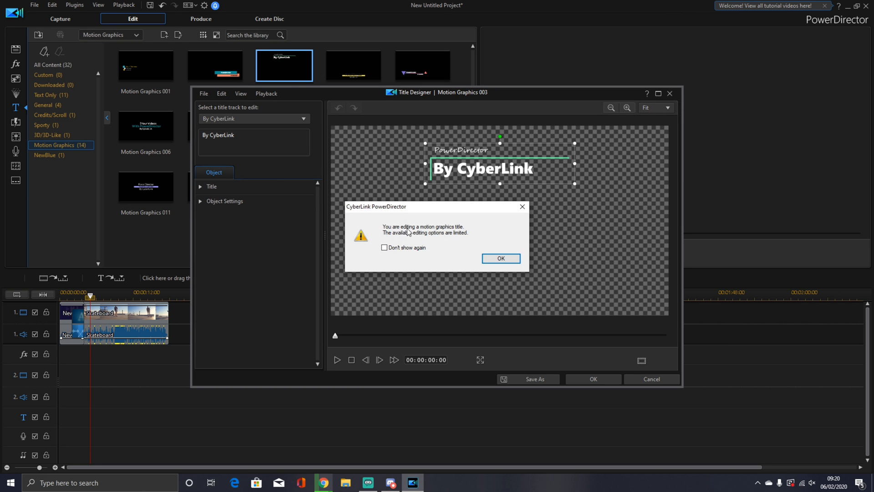
click(510, 258)
drag(522, 169, 427, 302)
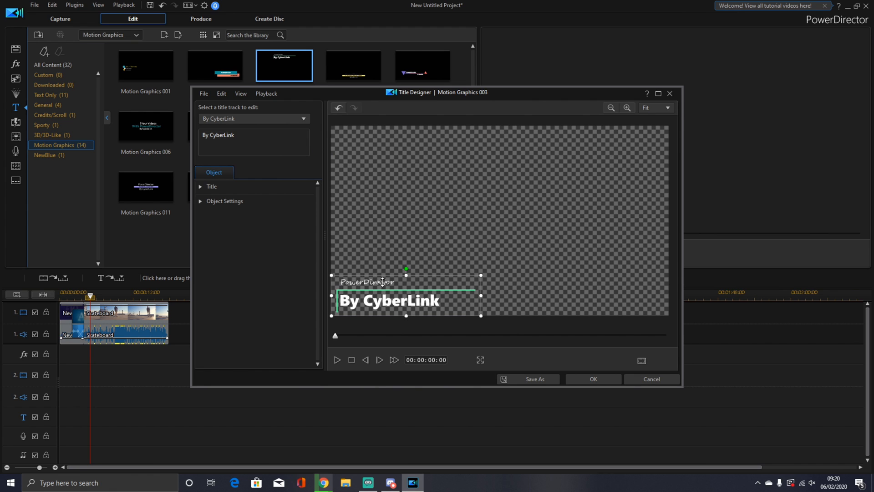
Replace the title's "By CyberLink" line with "EK1GamingTV".
click(235, 119)
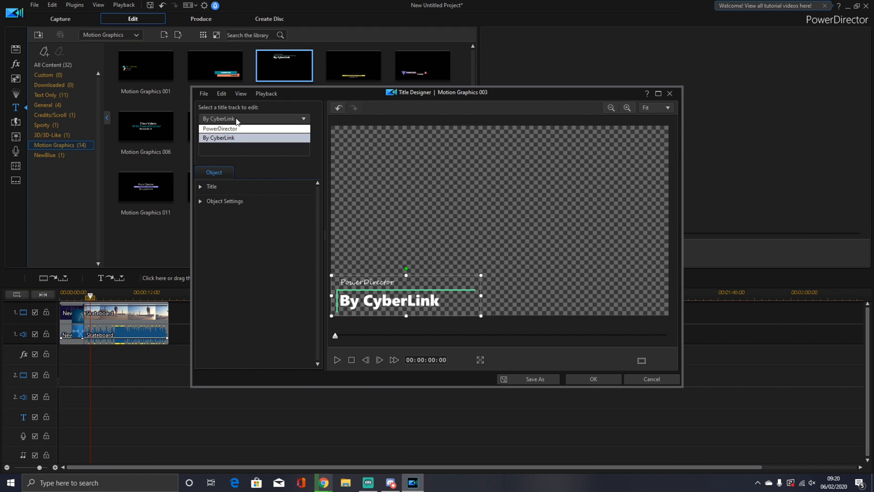
click(234, 136)
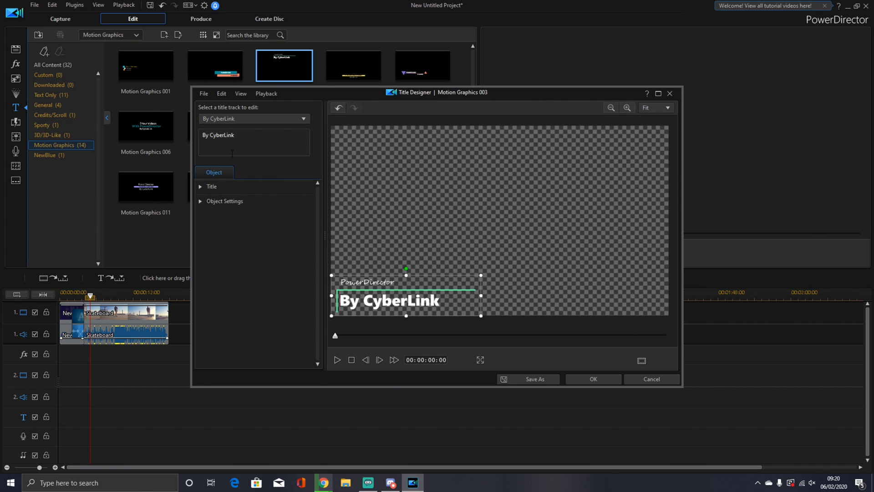
drag(235, 135, 200, 136)
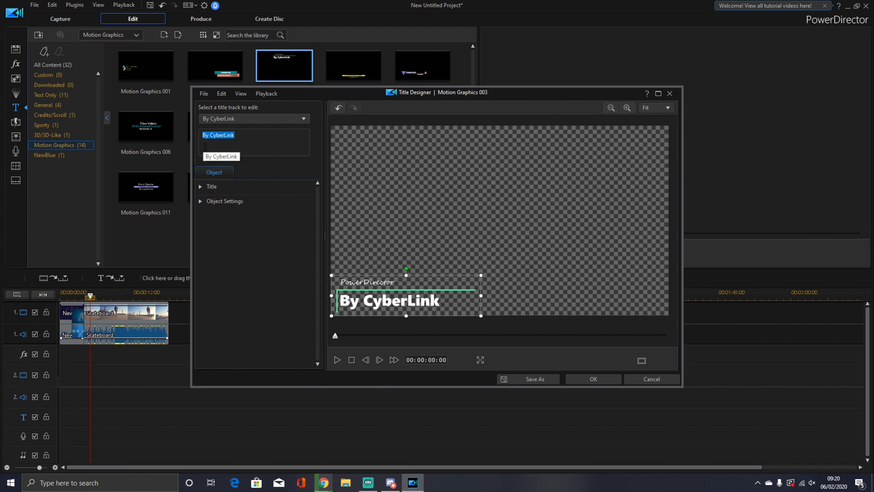
key(BackSpace)
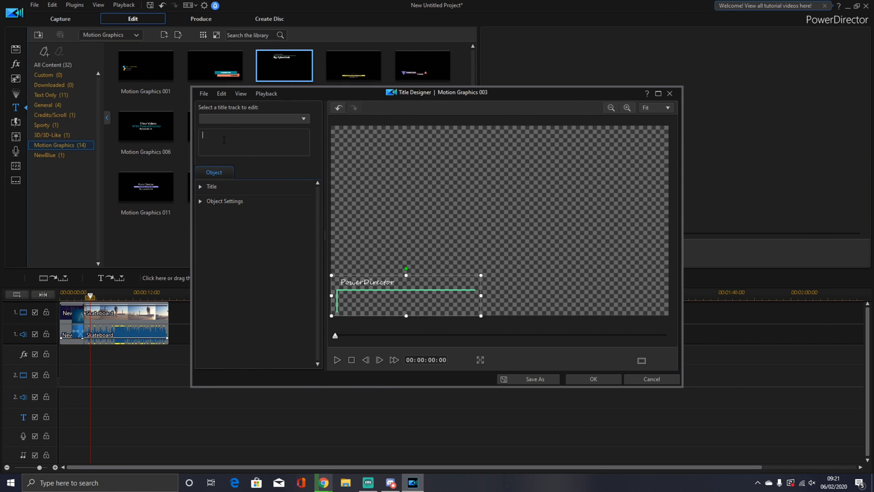
text(EK1GamingTV)
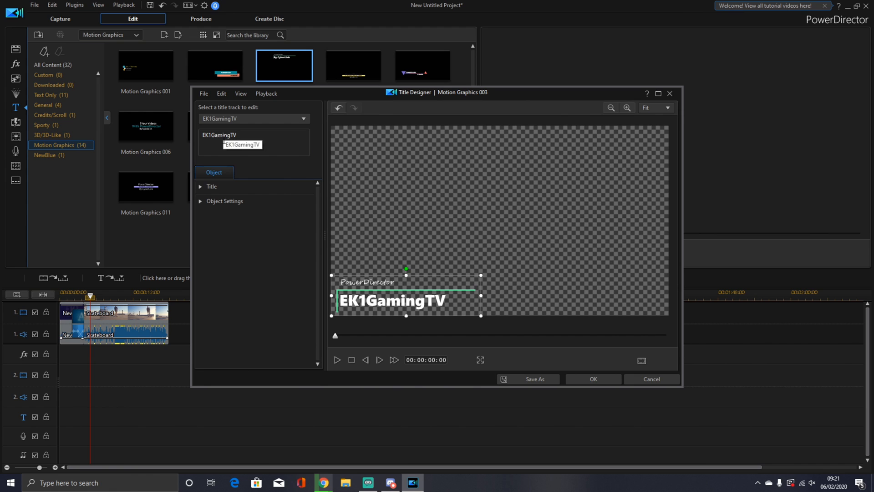
Change the title's "PowerDirector" line to read "PowerDirector 18 by".
click(300, 119)
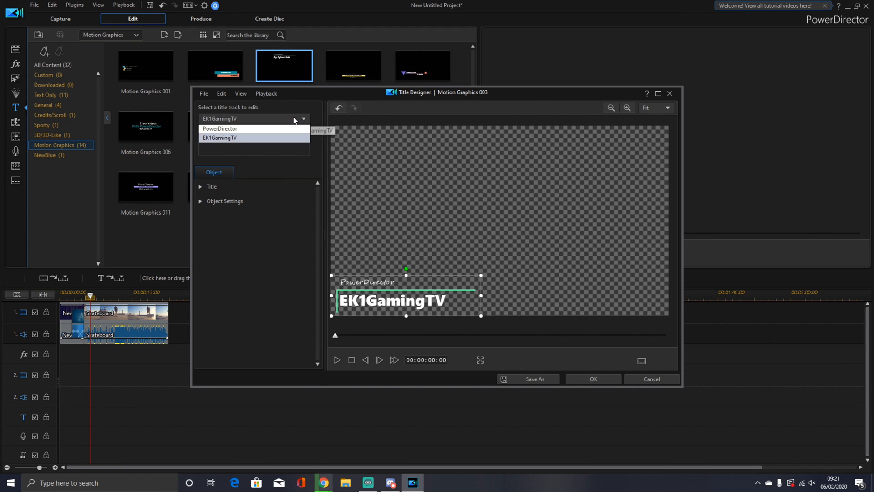
click(236, 130)
key(ctrl+a)
click(260, 140)
text(18)
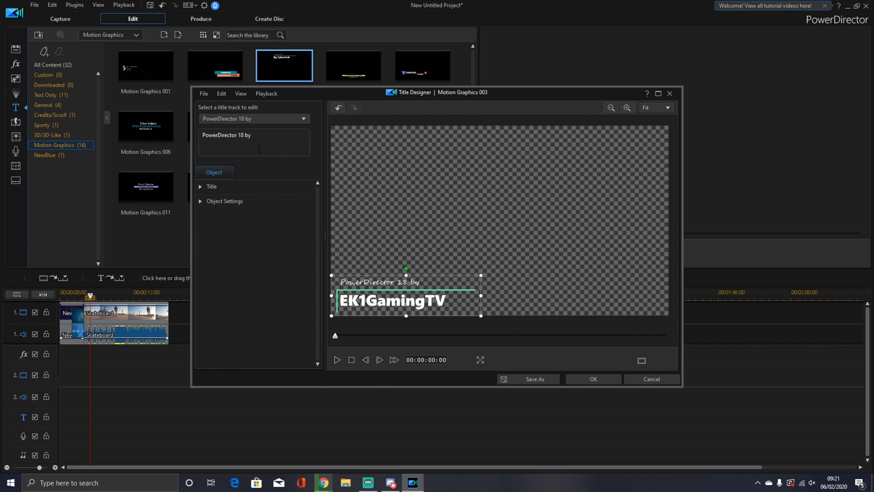
Set the font of the "PowerDirector 18 by" line to Algerian.
click(201, 187)
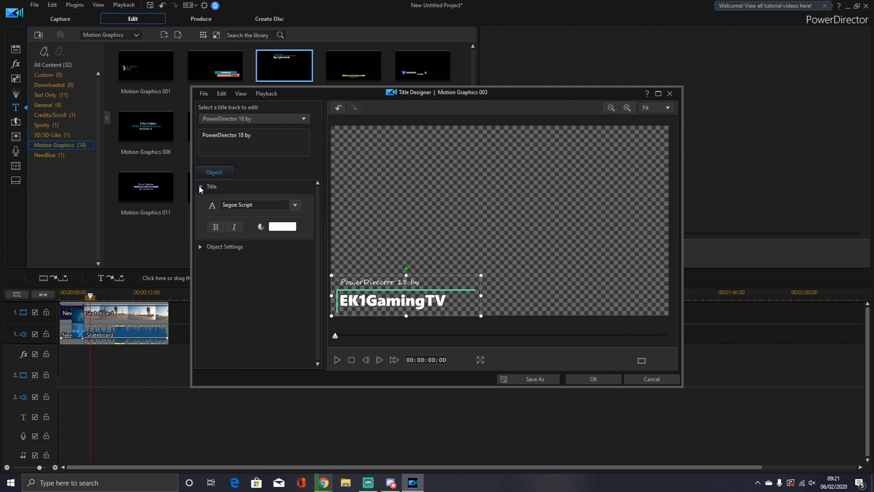
click(290, 206)
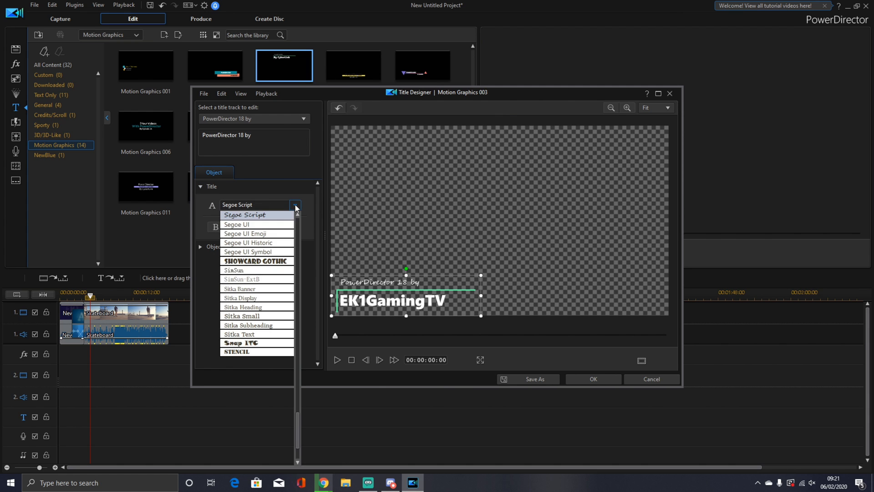
scroll(264, 298, up, 10)
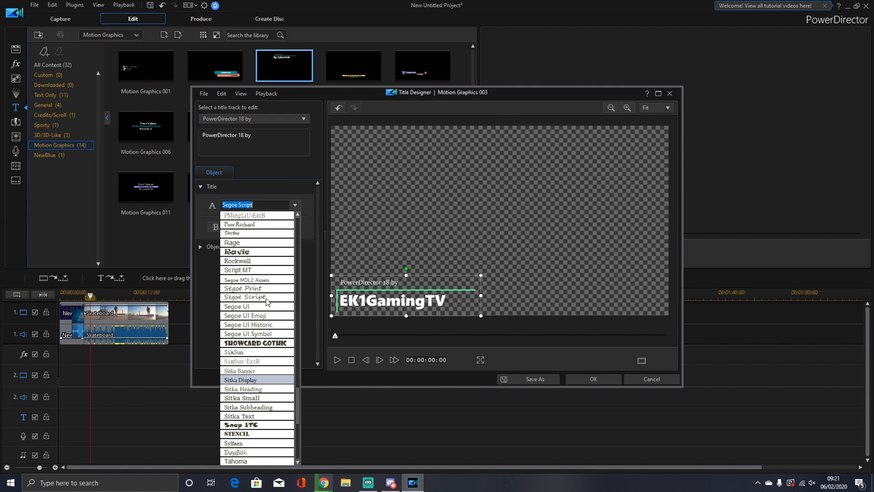
text(an)
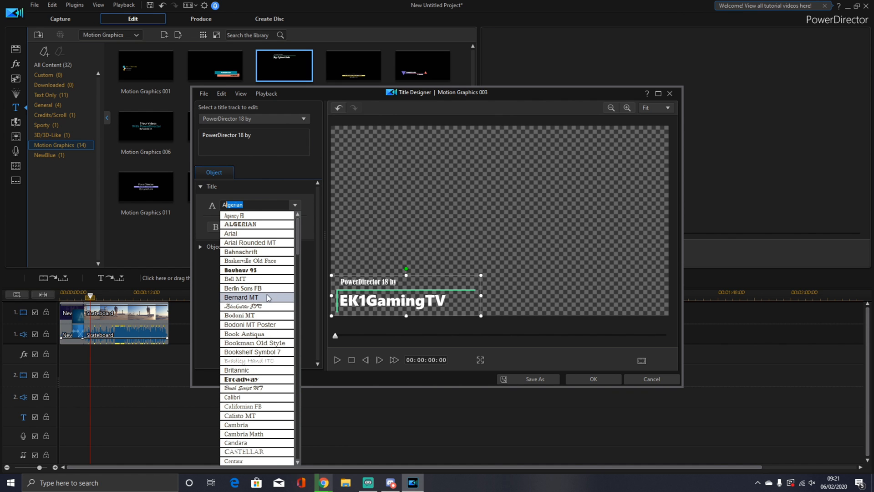
scroll(266, 296, down, 3)
scroll(267, 298, down, 2)
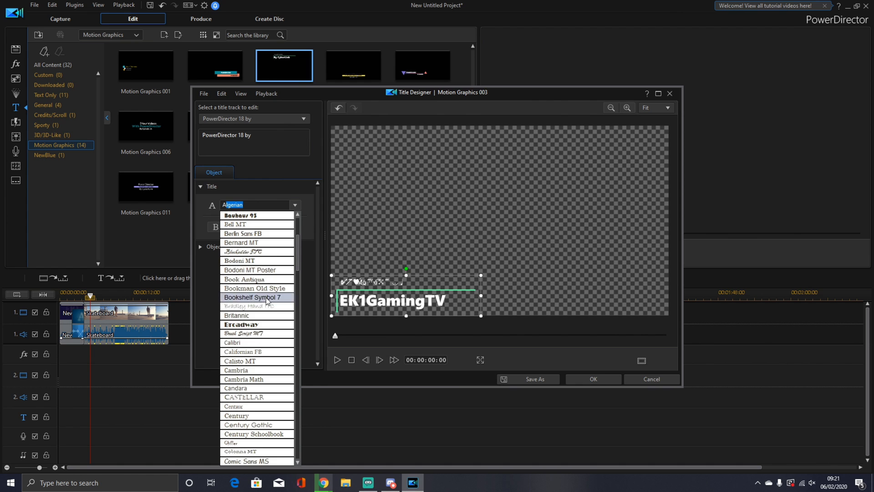
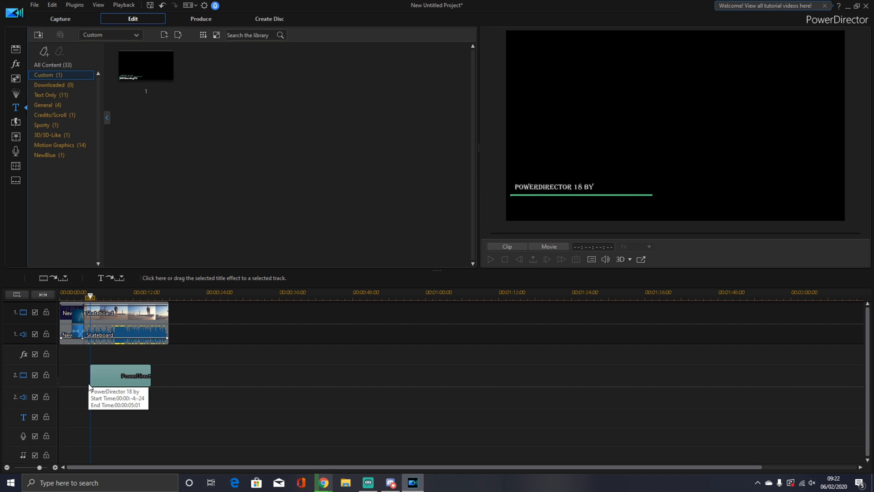
Play the timeline from just before the custom title on track 2 to preview it over the skateboard clip.
click(73, 313)
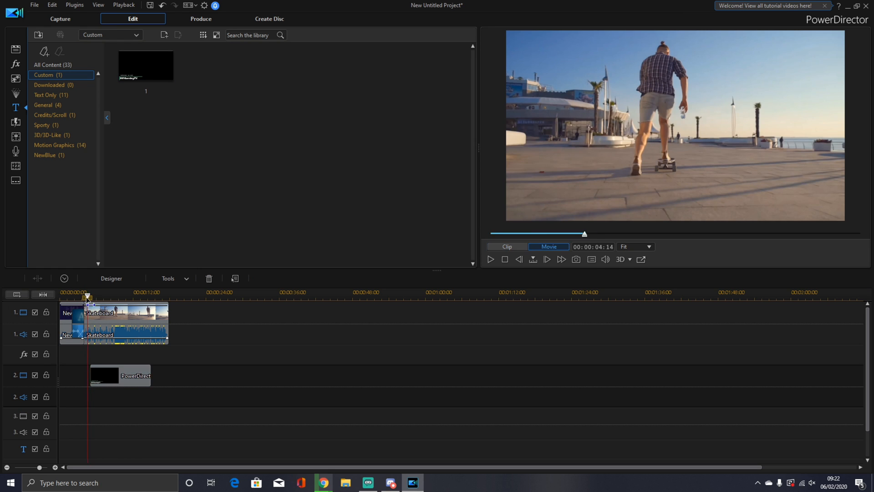
click(490, 259)
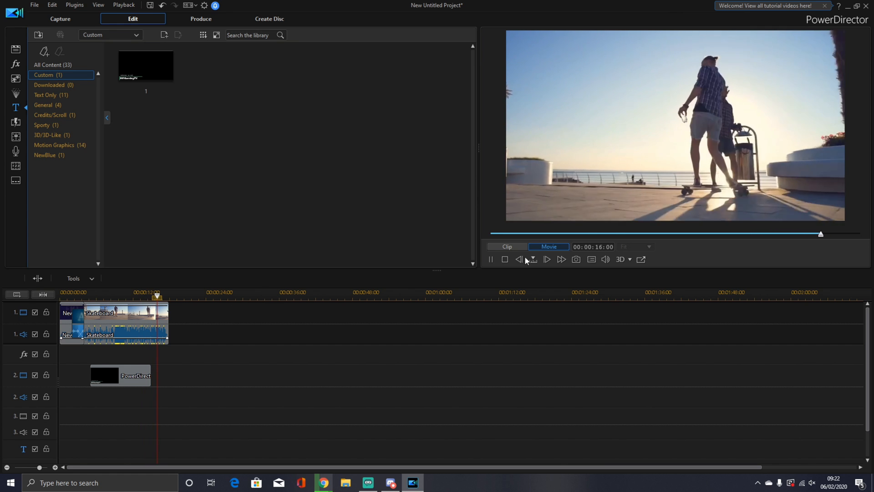
click(505, 259)
Shorten the title clip on track 2 to about 5 seconds and play the timeline to check it.
right_click(136, 367)
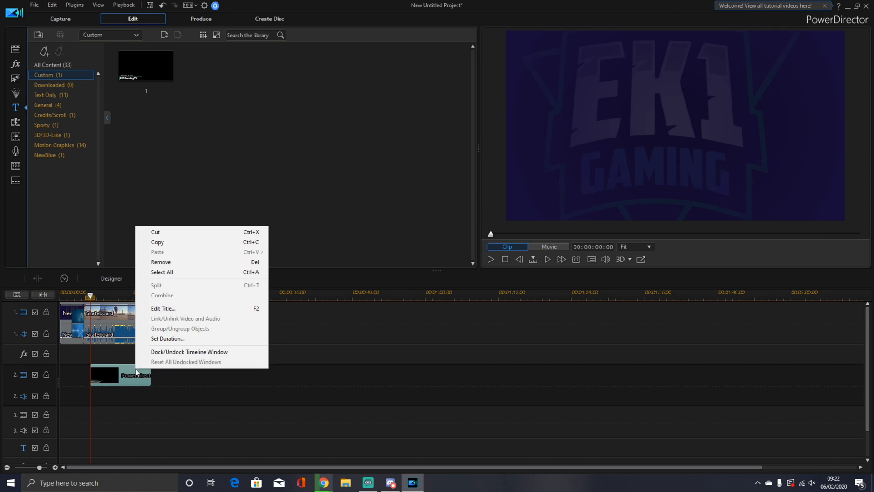
click(122, 370)
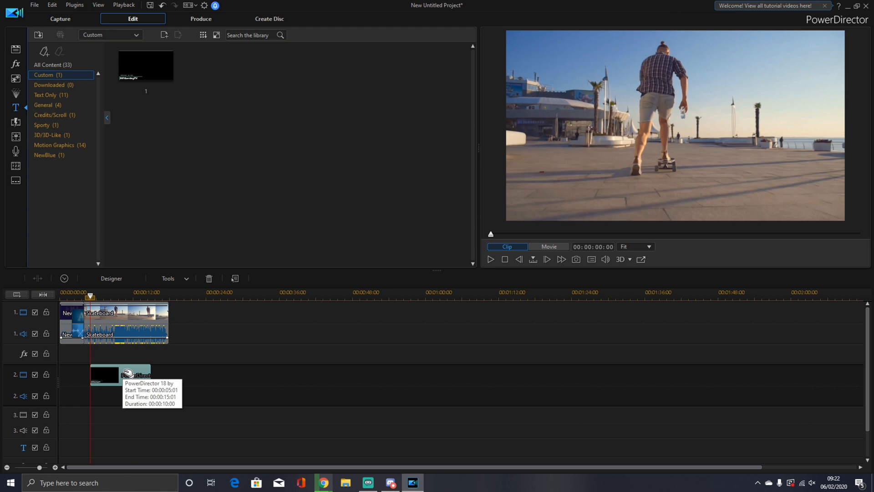
click(65, 278)
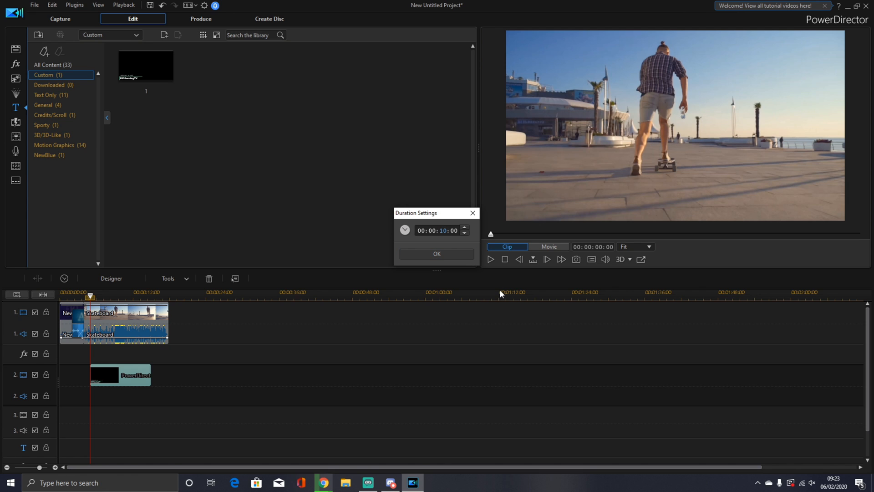
click(456, 254)
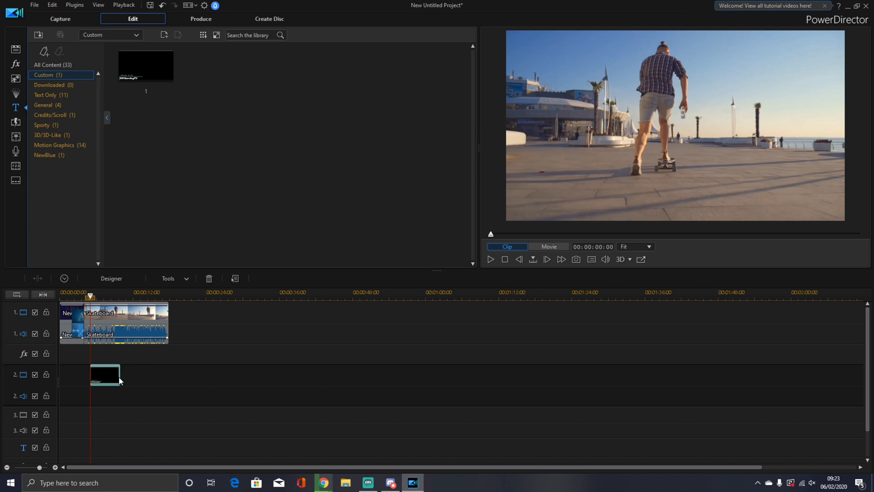
click(492, 260)
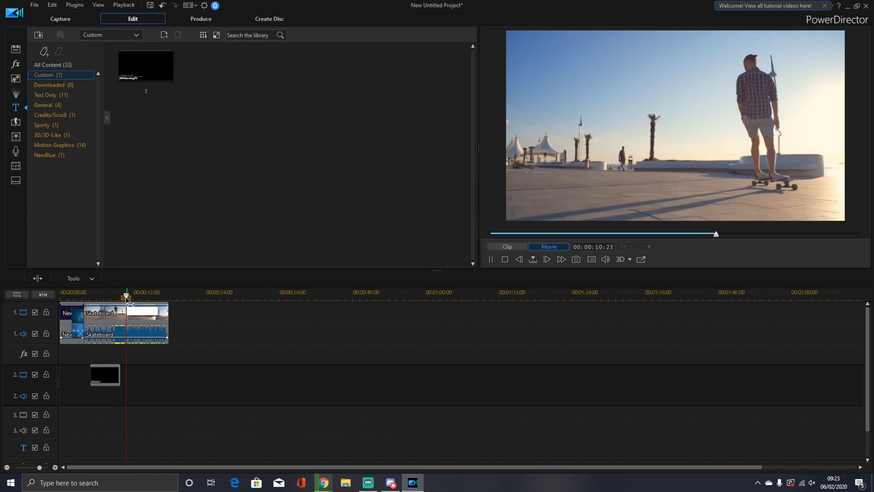
drag(129, 296, 338, 198)
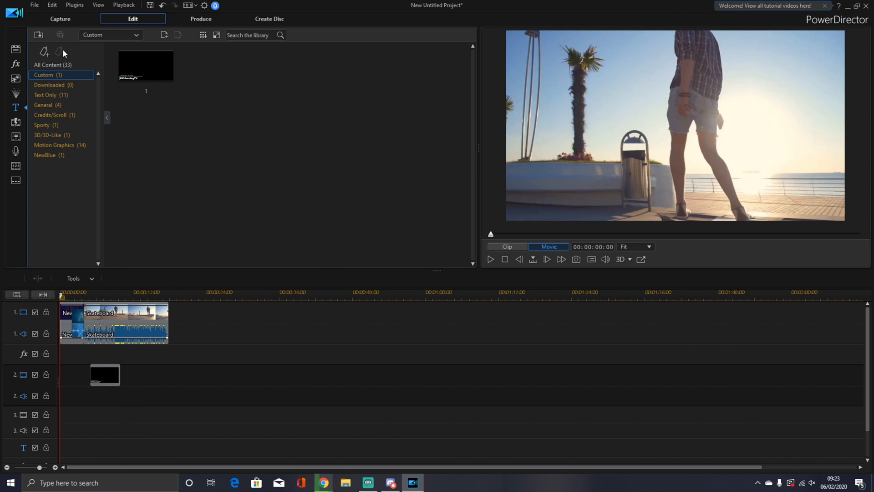
Add beach 360.mp4 from the media library to track 1 directly after the skateboard clip.
click(15, 49)
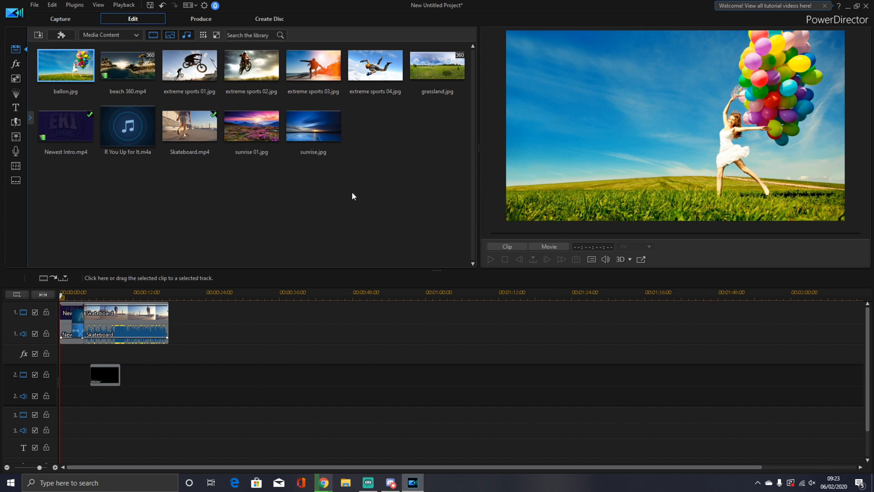
click(130, 70)
drag(133, 71, 170, 323)
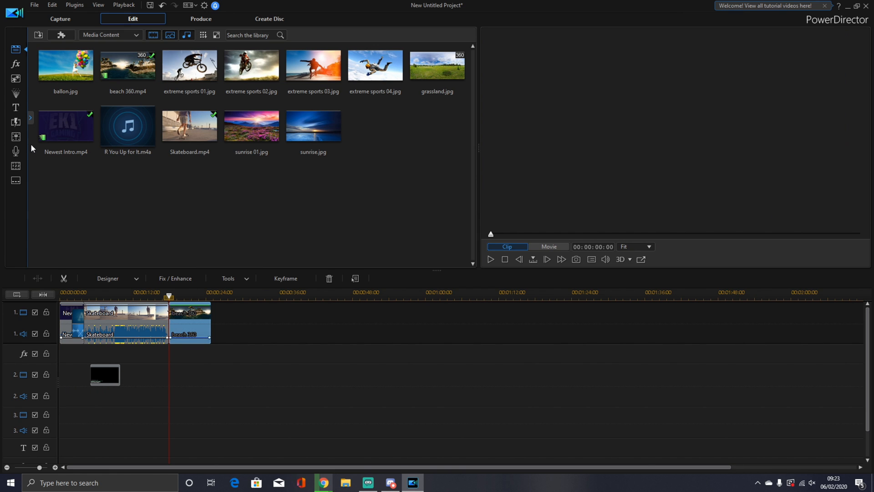
Add the Rotate CW transition between the skateboard and beach 360 clips and play it back.
click(17, 122)
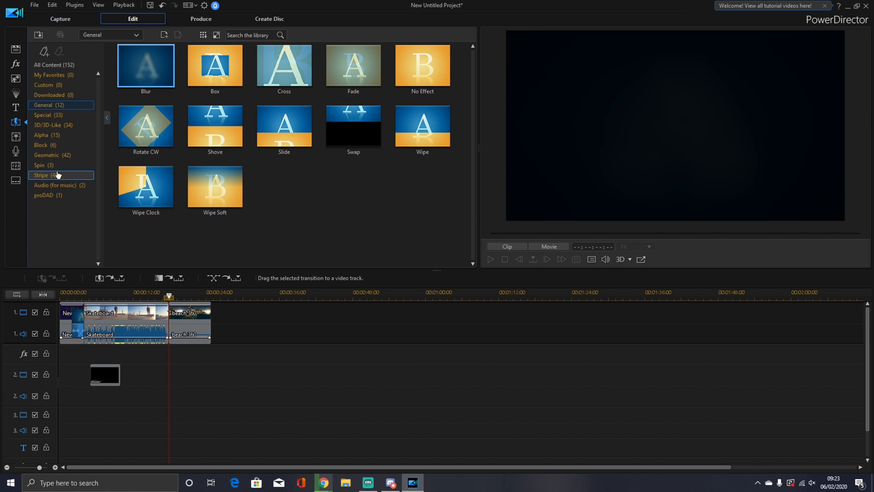
drag(137, 125, 173, 318)
click(491, 259)
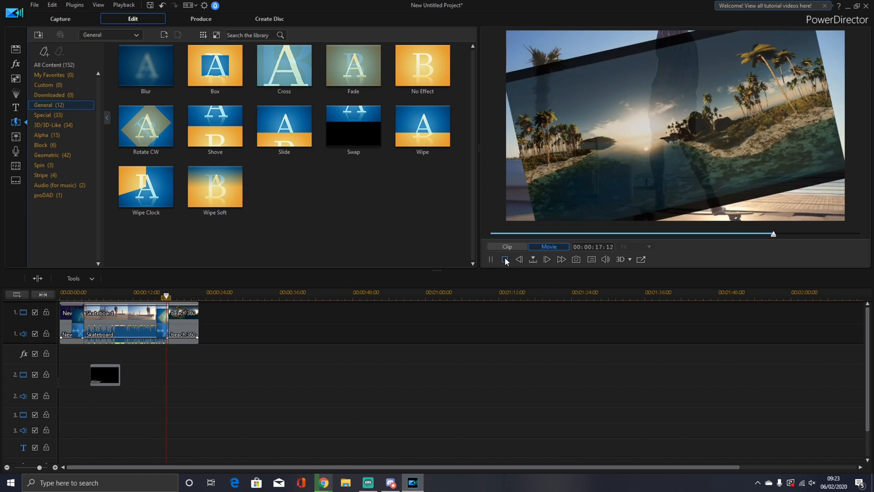
Stop the playback and open the Motion Graphics 014 title template for editing in the Title Designer.
click(491, 259)
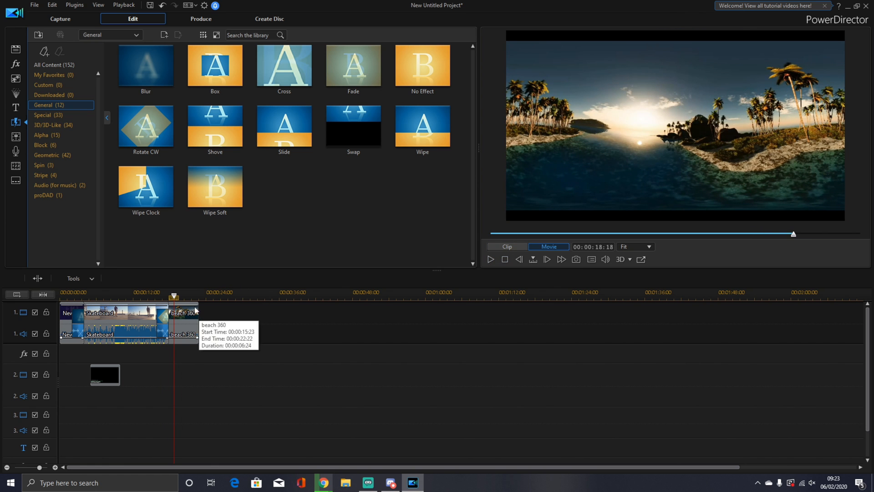
click(17, 104)
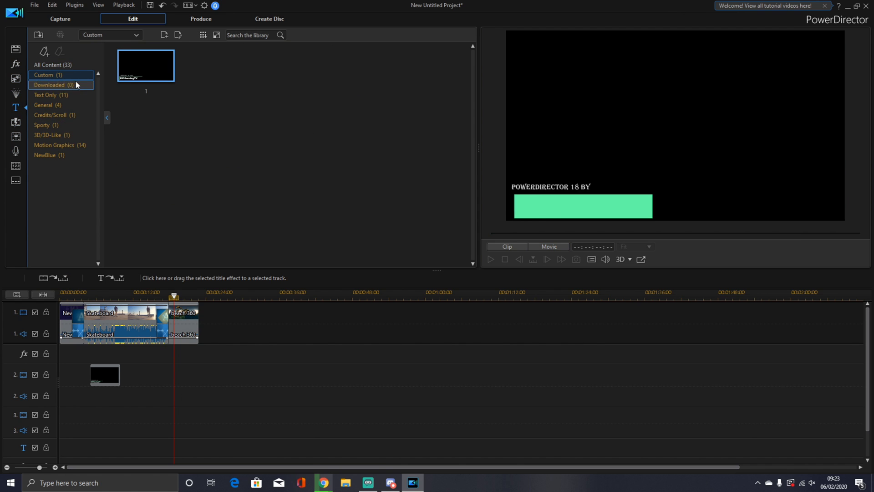
click(56, 145)
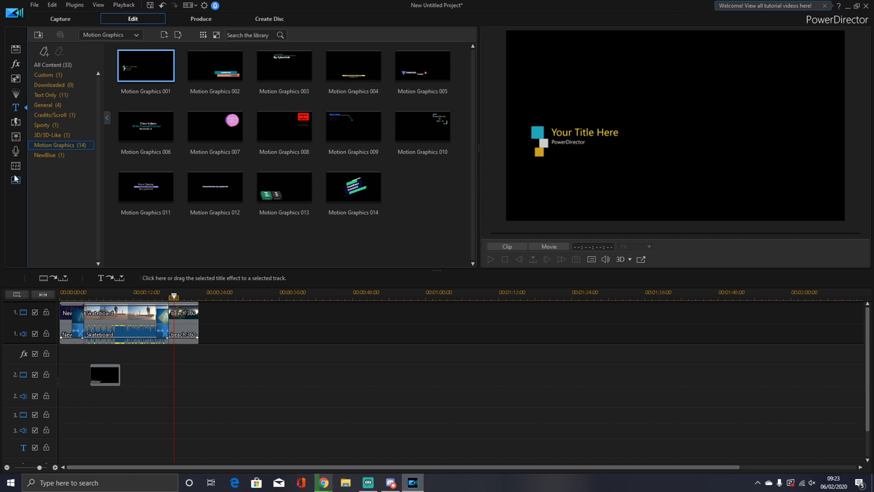
click(352, 197)
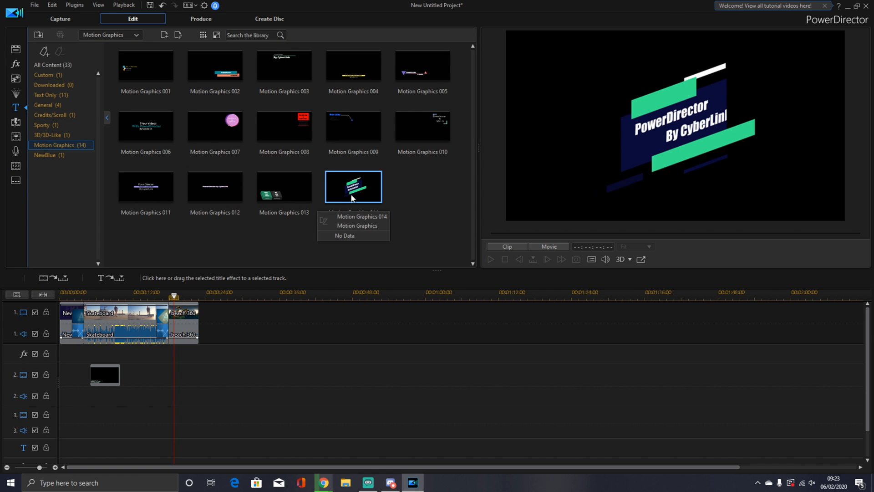
double_click(346, 194)
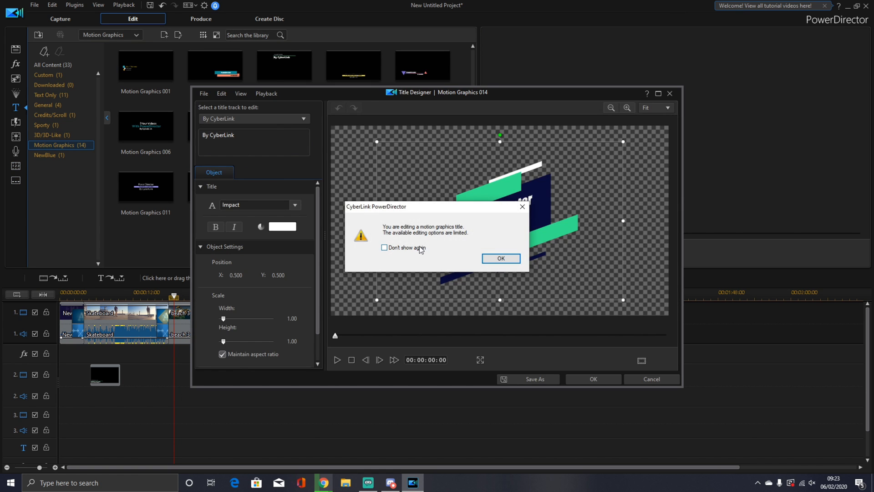
Replace the "By CyberLink" line of the motion graphics title with "Ek1gamingTV".
click(501, 258)
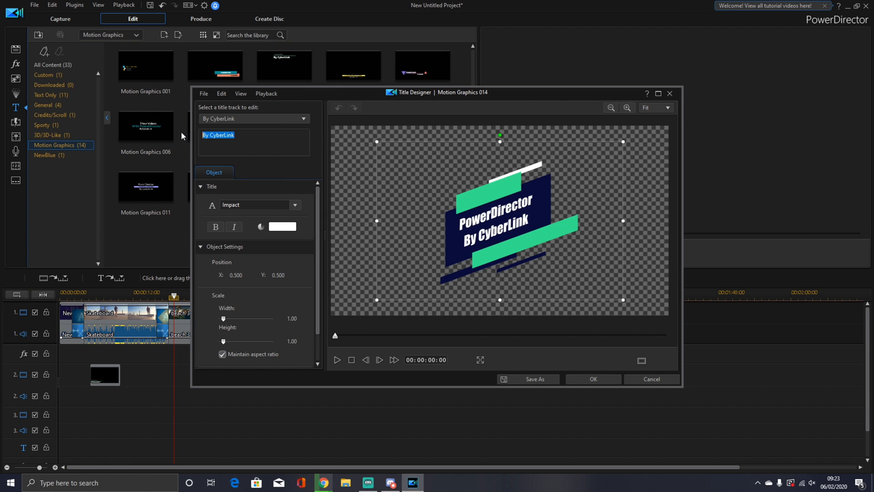
text(E)
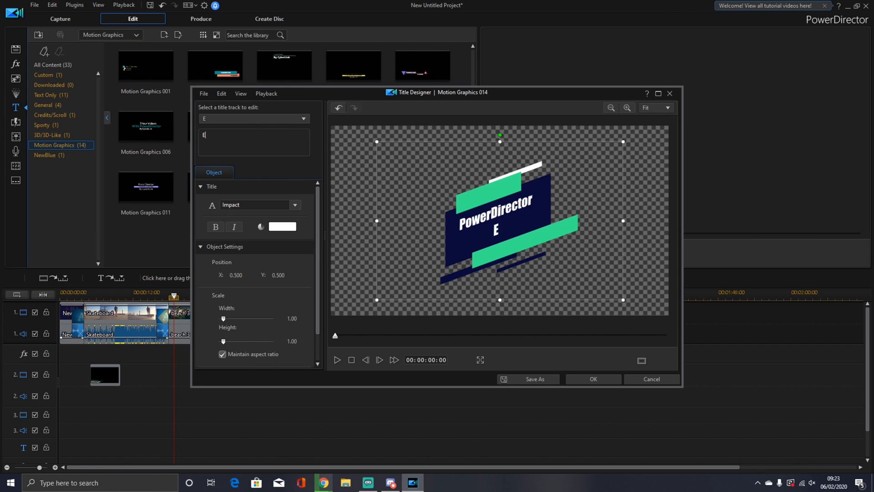
text(k1gamingTV)
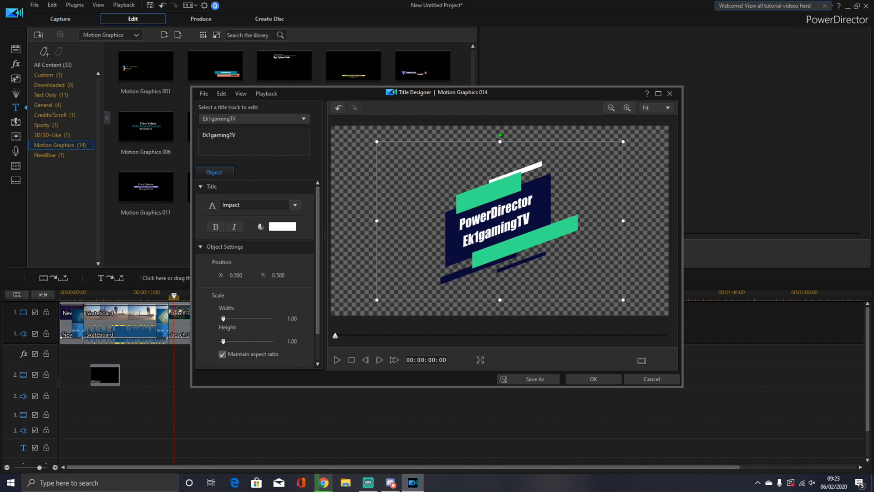
Replace the "PowerDirector" line of the motion graphics title with "The Beach".
click(249, 119)
click(236, 127)
key(BackSpace)
key(BackSpace)
key(BackSpace)
key(BackSpace)
key(BackSpace)
key(BackSpace)
key(BackSpace)
key(BackSpace)
key(BackSpace)
key(BackSpace)
key(BackSpace)
key(BackSpace)
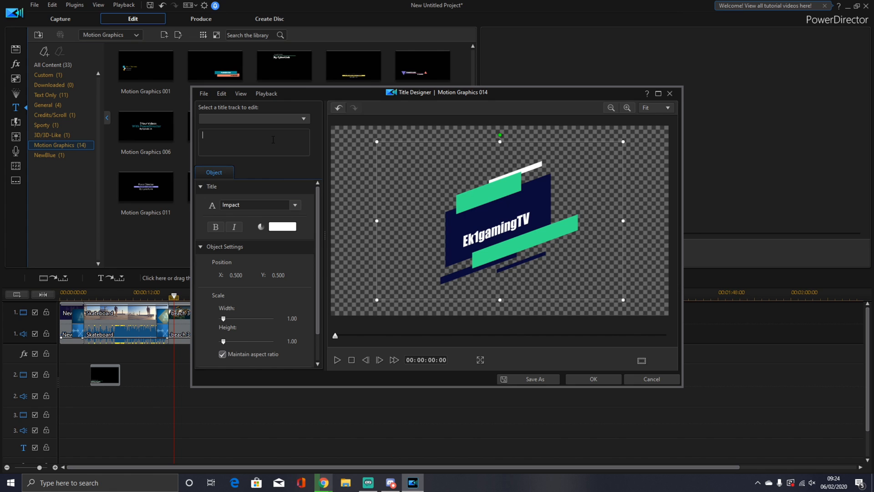
text(The Beach)
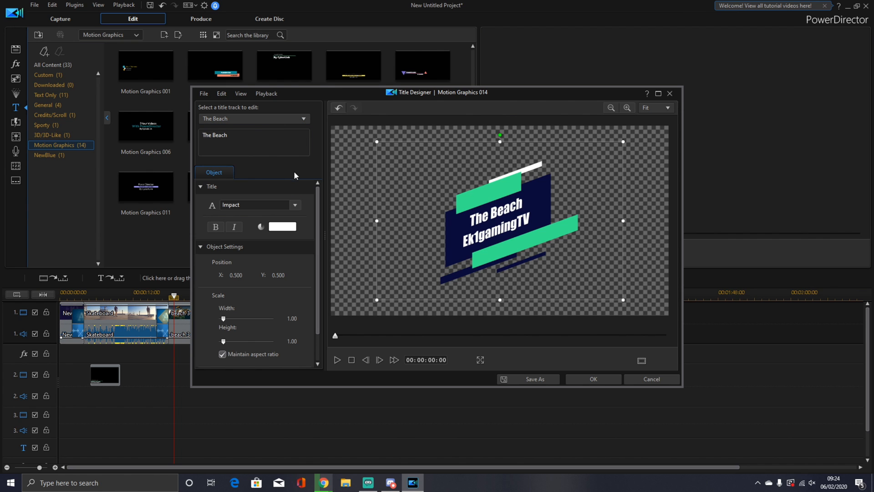
Save the edited title as a custom template named 12.
click(531, 378)
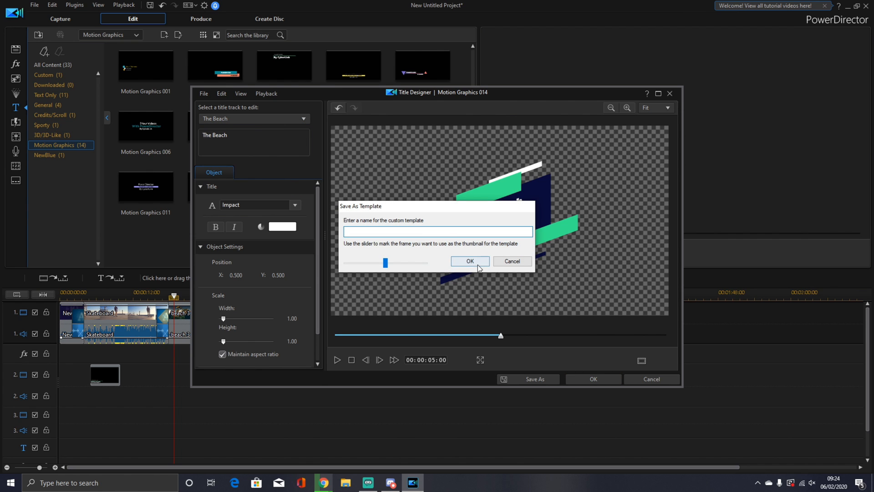
text(12)
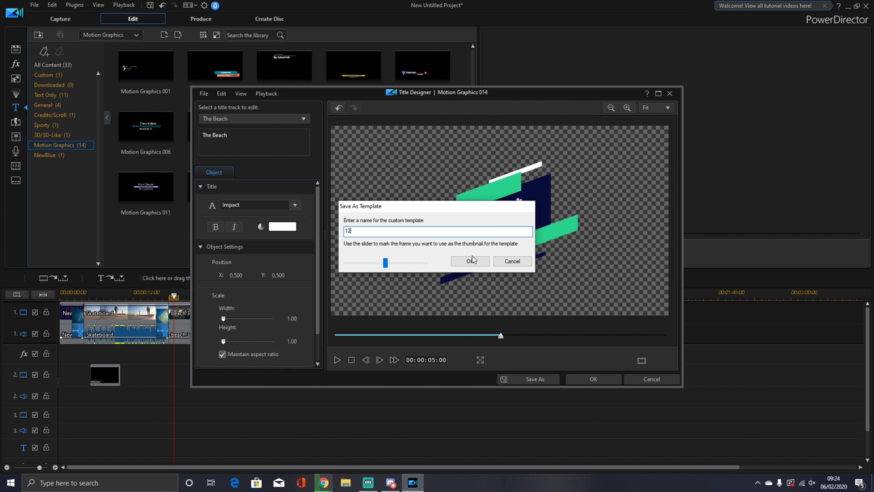
click(472, 260)
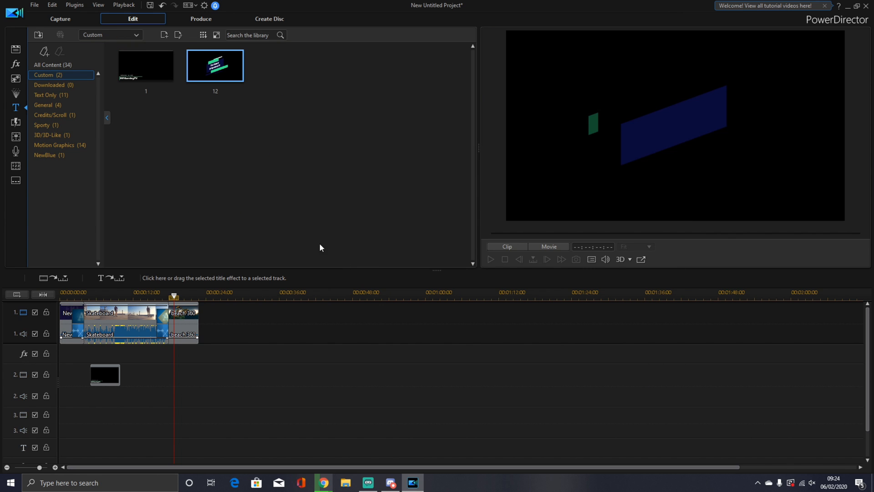
Place custom title 12 on track 2 over the beach 360 clip and shorten its duration to about 4 seconds.
drag(232, 77, 168, 374)
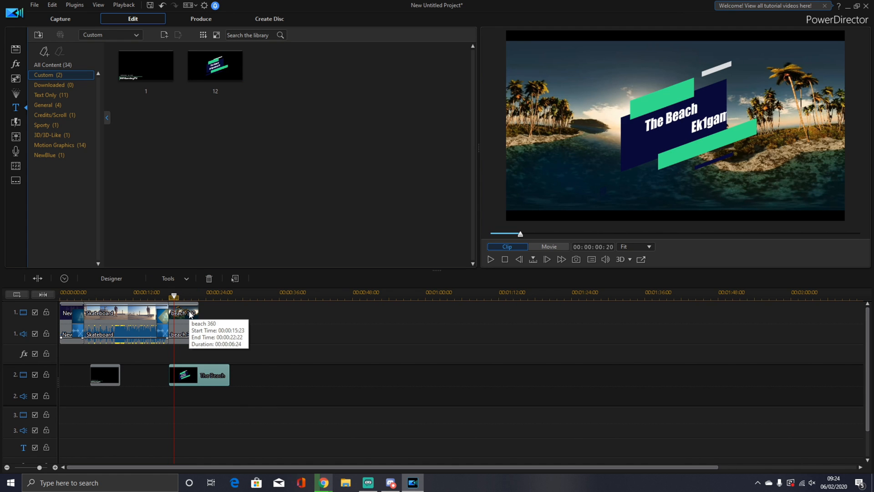
click(66, 280)
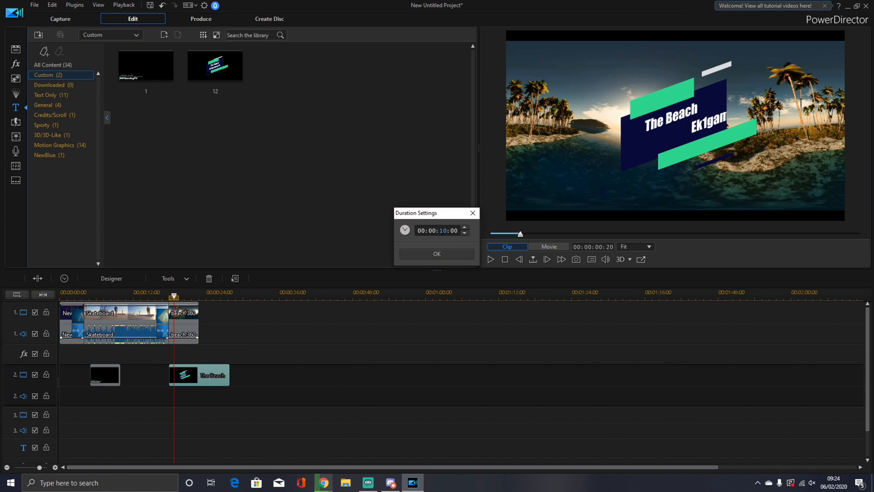
click(448, 256)
Play the timeline from the beginning to preview the whole edit.
drag(173, 296, 47, 292)
click(490, 259)
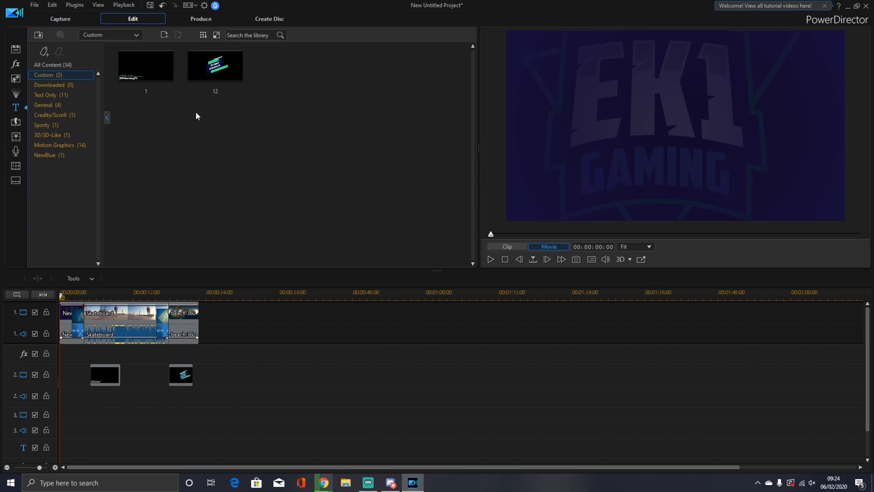
Mute the Skateboard and beach 360 clips on track 1.
click(18, 50)
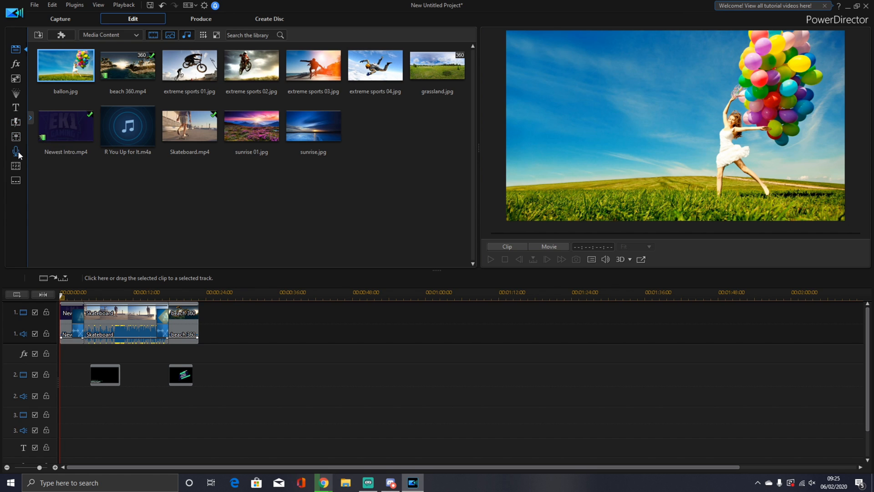
right_click(109, 317)
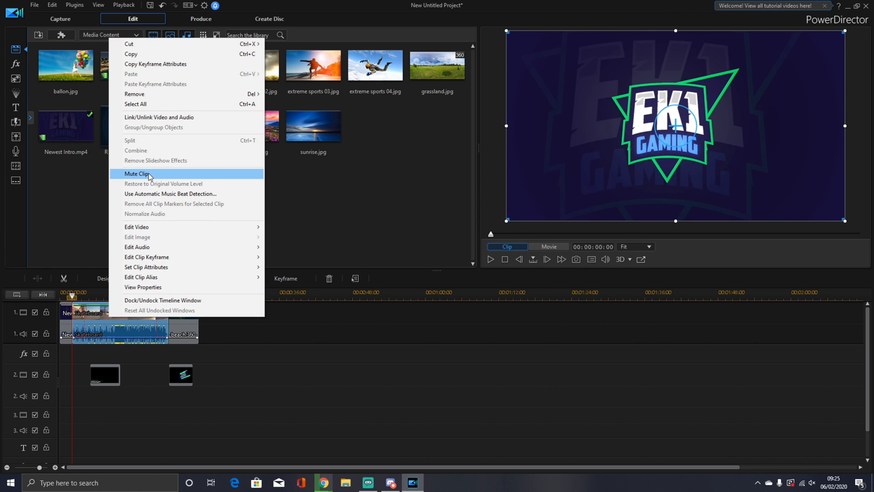
click(148, 176)
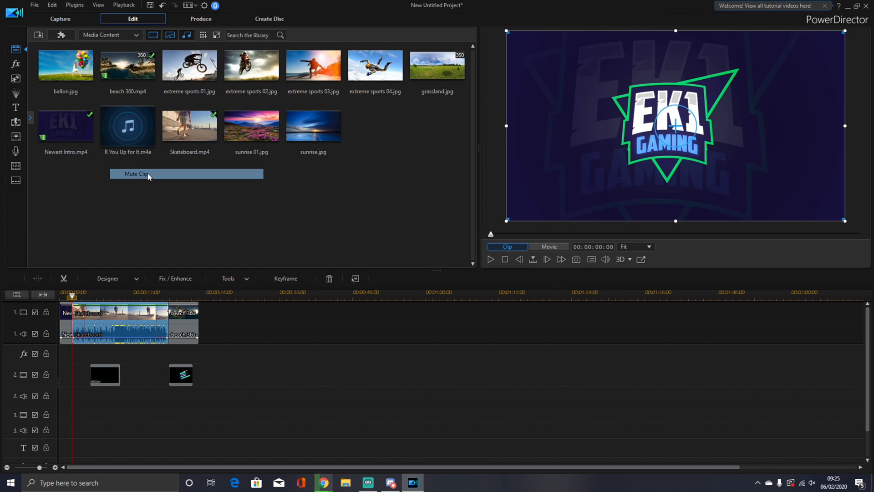
click(189, 314)
right_click(189, 314)
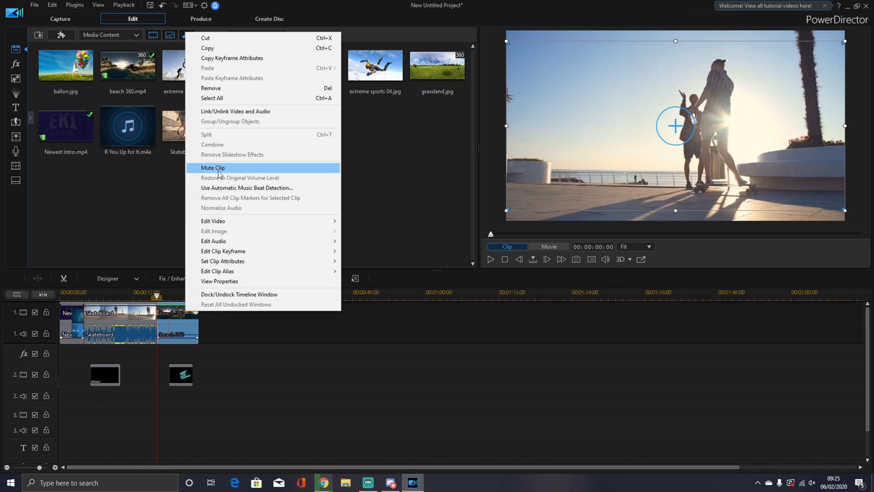
click(186, 167)
click(84, 294)
click(101, 322)
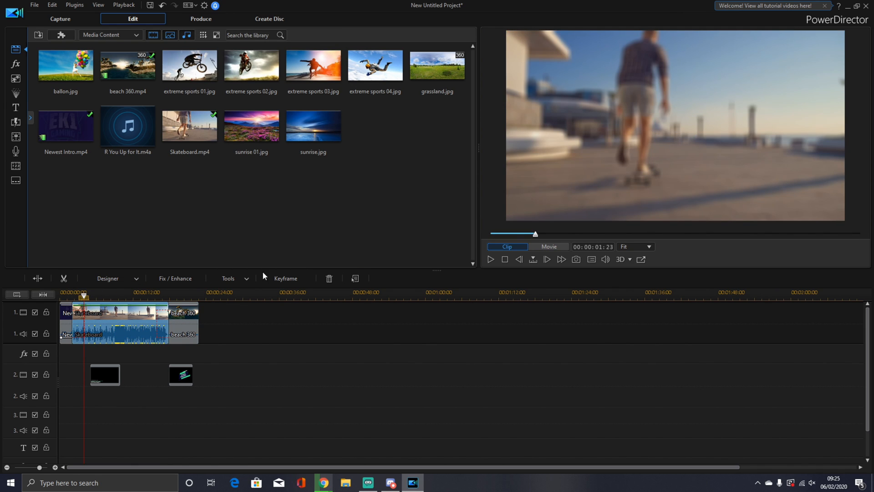
click(133, 380)
click(109, 319)
click(69, 375)
click(68, 333)
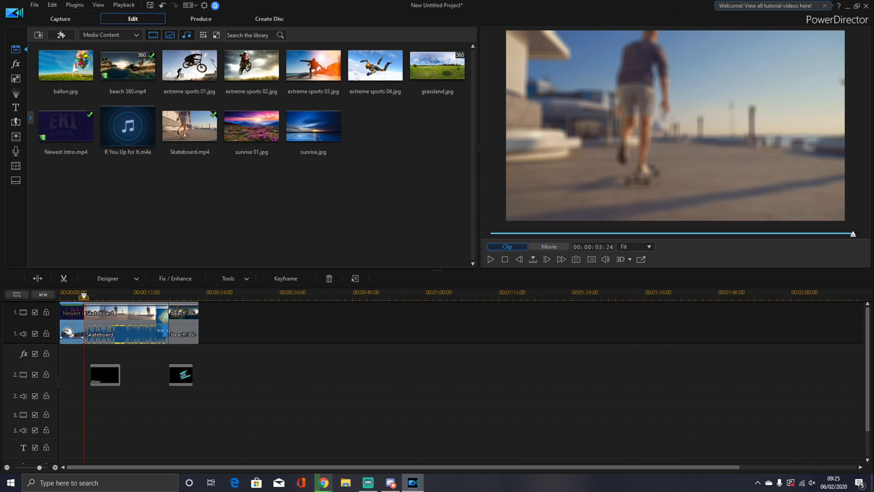
click(109, 322)
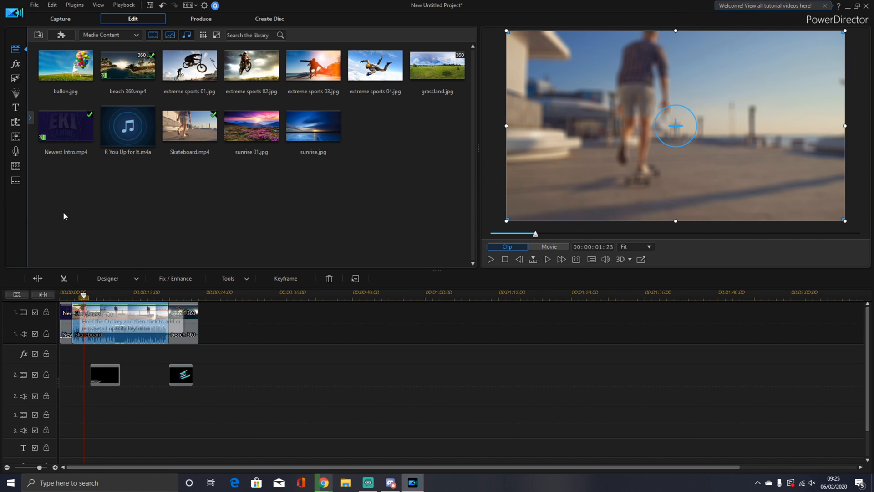
Set the voice-over recording device to Microphone (Yeti Stereo Microphone).
click(16, 153)
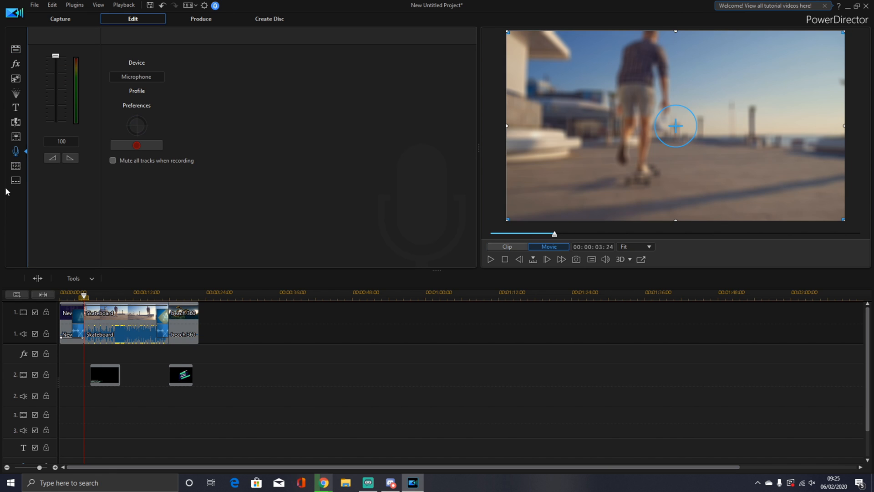
click(139, 66)
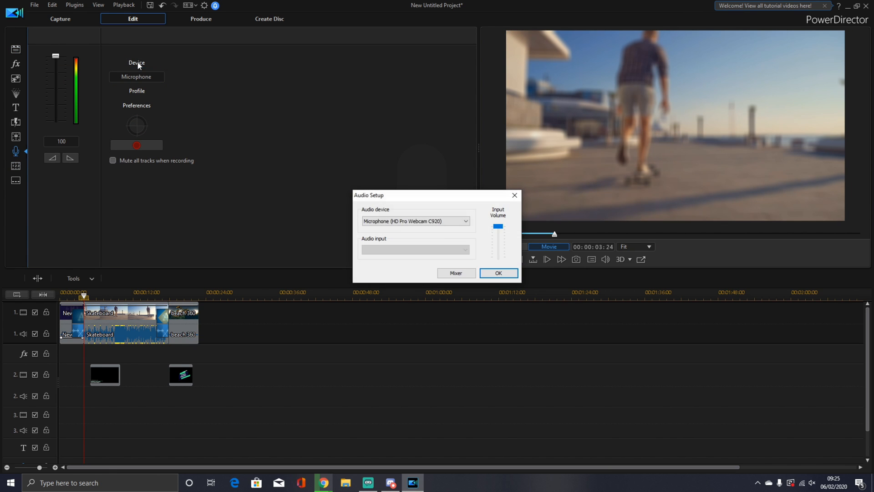
click(394, 222)
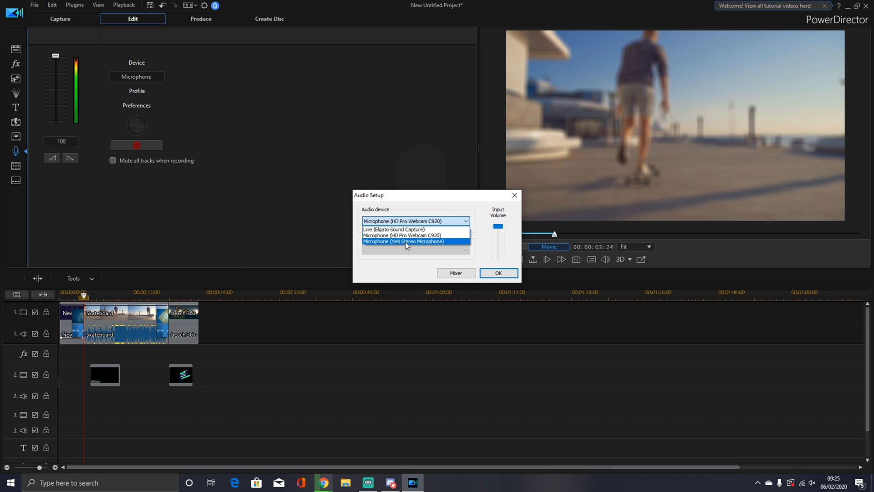
click(407, 241)
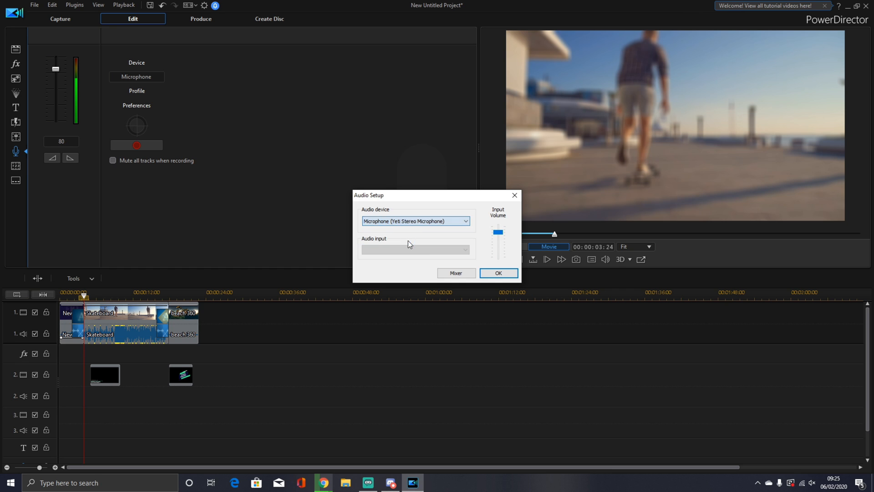
drag(419, 194, 363, 153)
click(442, 231)
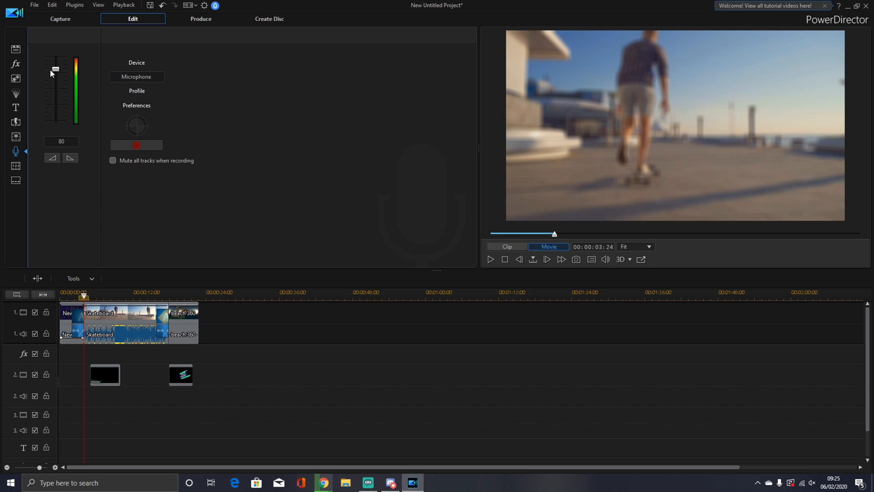
Set the microphone's voice-over recording volume to 75.
click(55, 157)
click(69, 159)
drag(54, 73, 53, 72)
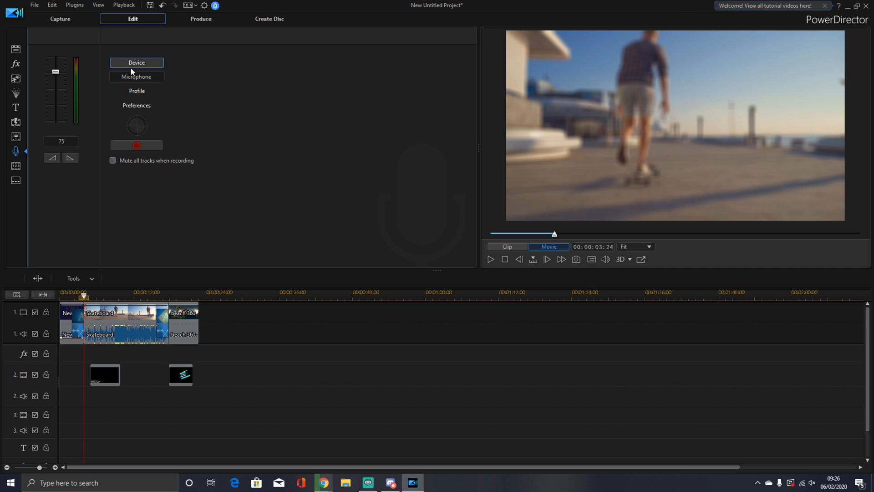
Examine the format and attribute options in the voice-over quality profile and close it without changes.
click(143, 89)
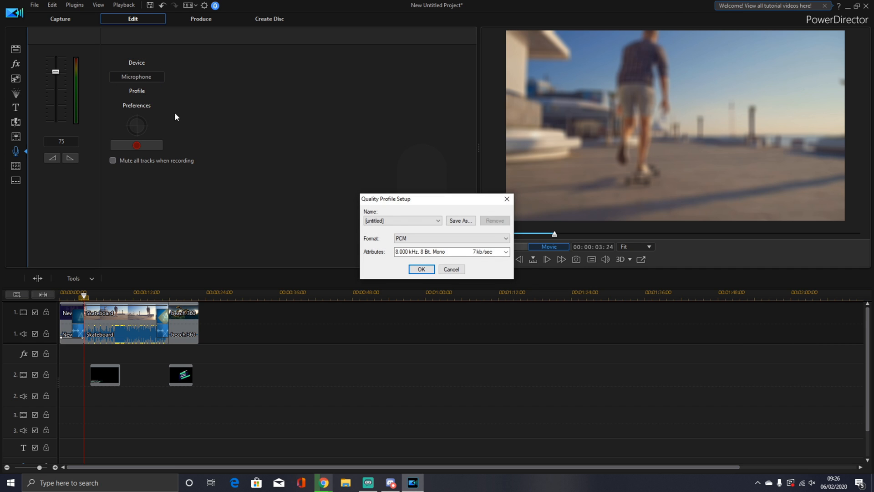
click(486, 254)
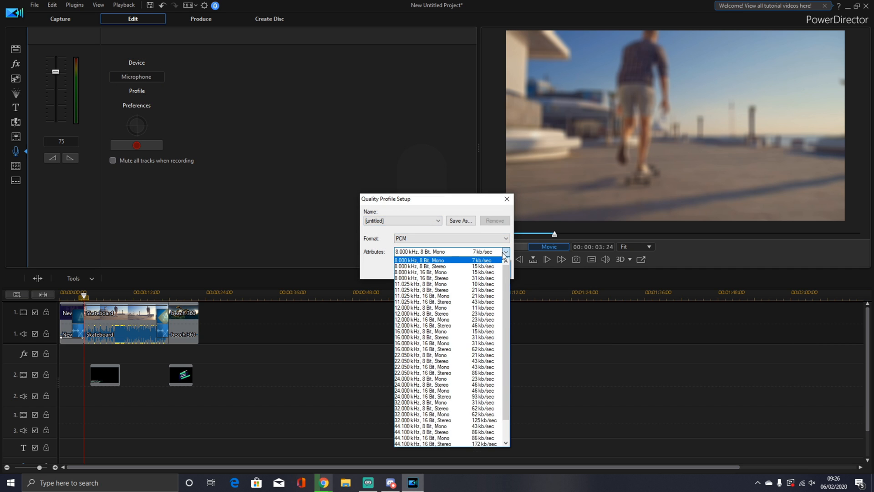
scroll(437, 319, down, 1)
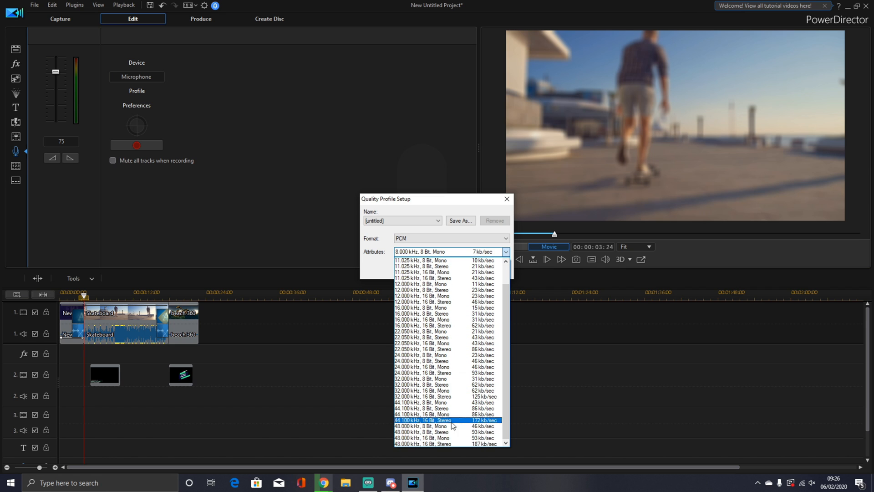
click(468, 206)
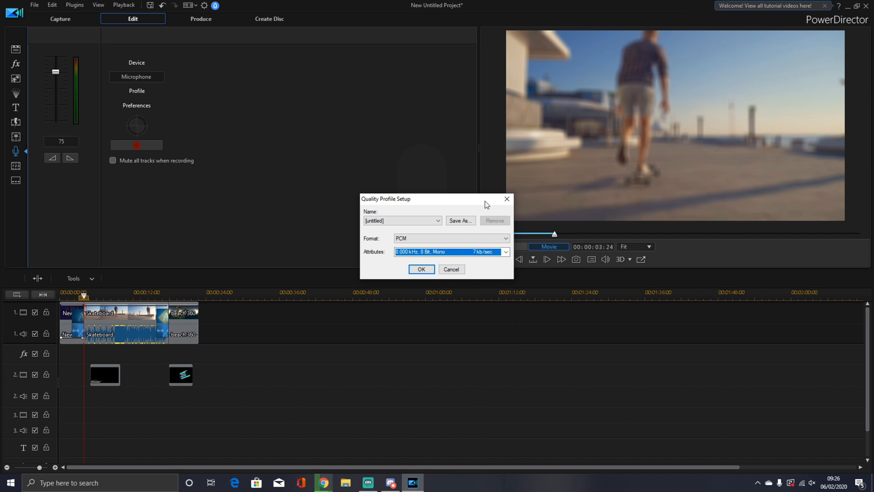
click(423, 236)
click(425, 244)
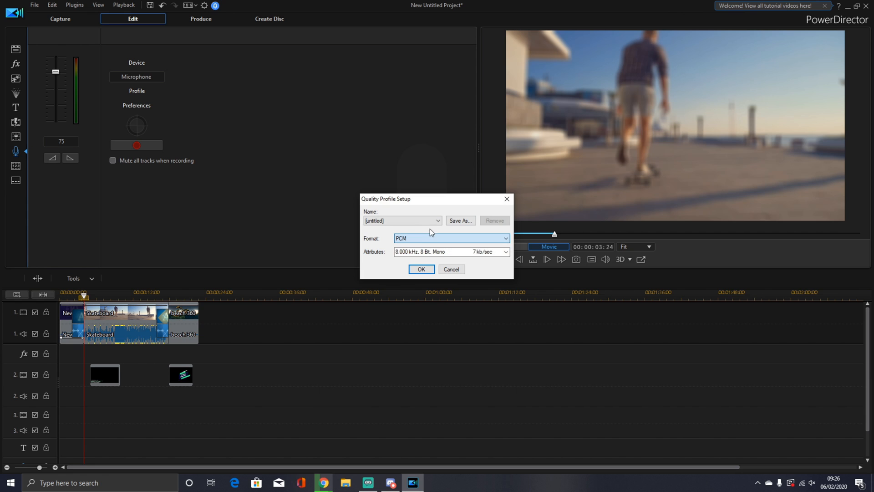
click(507, 200)
Examine the time limit, delay and auto fade options in the voice-over recording preferences and close them without changes.
click(143, 105)
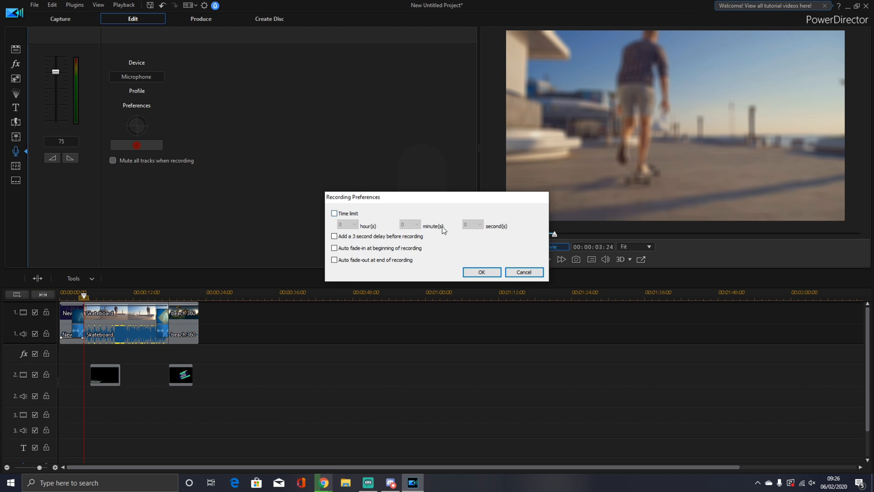
click(535, 275)
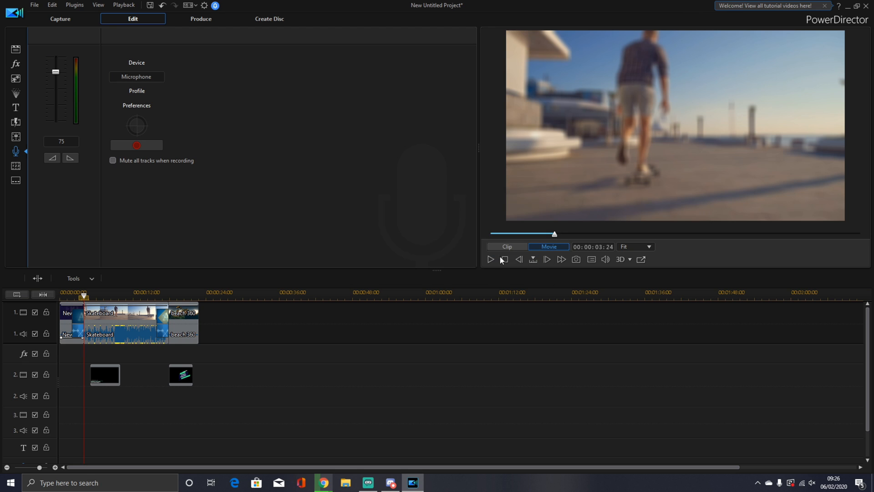
Record a short voice-over starting at 00:00:03:24 and enlarge the timeline area to show the voice track.
click(134, 146)
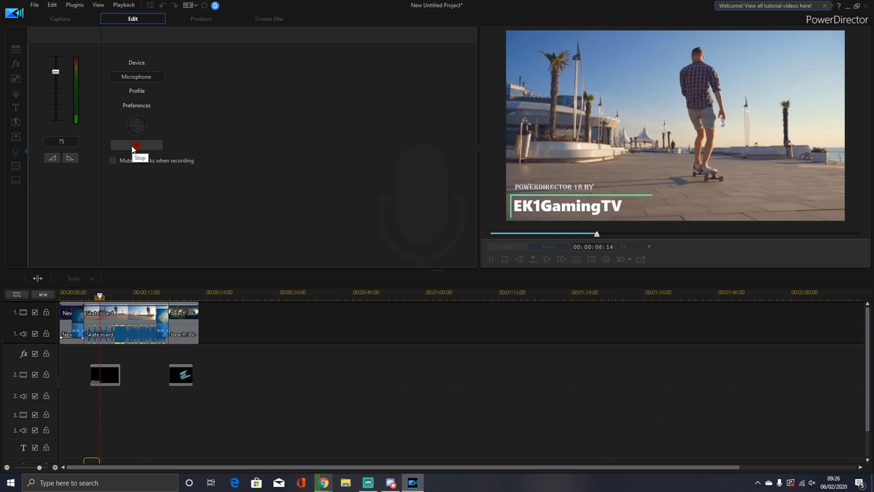
click(135, 146)
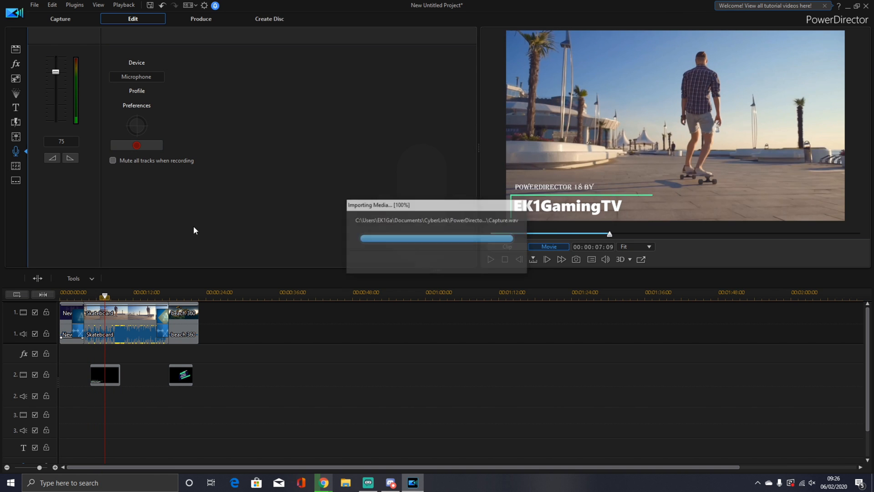
scroll(270, 382, down, 1)
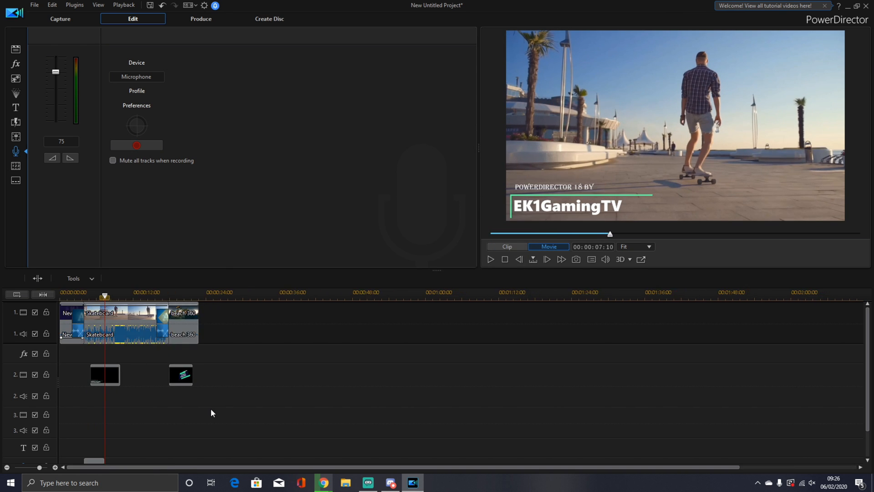
drag(868, 334, 868, 350)
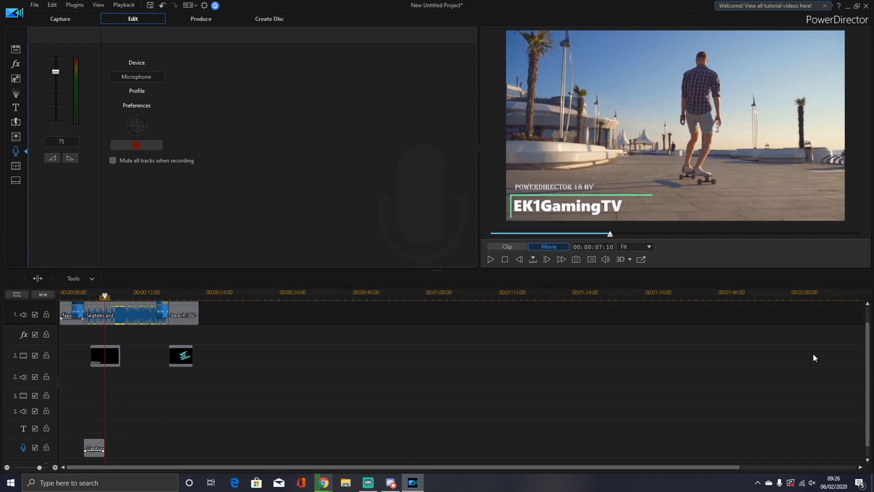
drag(441, 269, 439, 250)
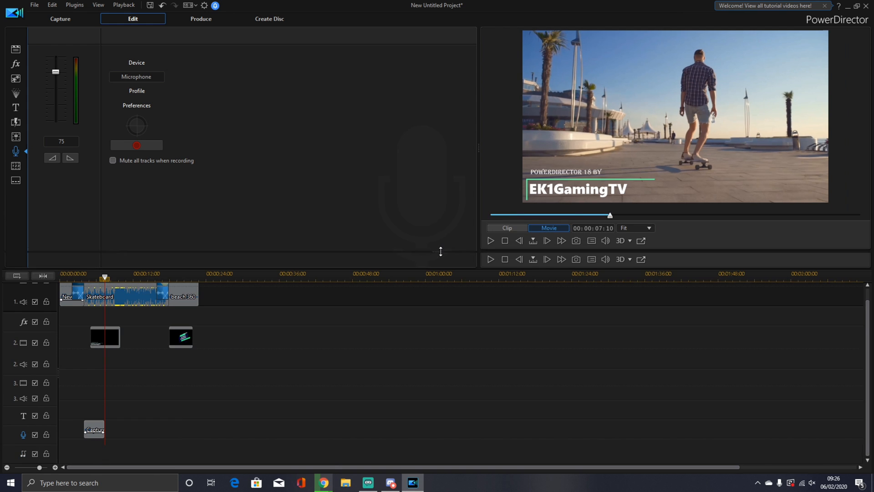
Look through the Capture.wav voice clip's audio and keyframe editing options, then remove the clip from the voice track.
click(95, 433)
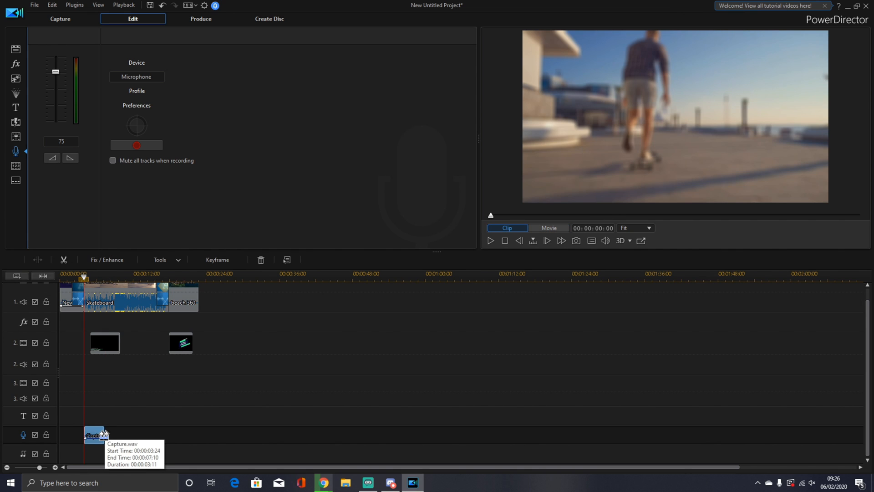
right_click(93, 434)
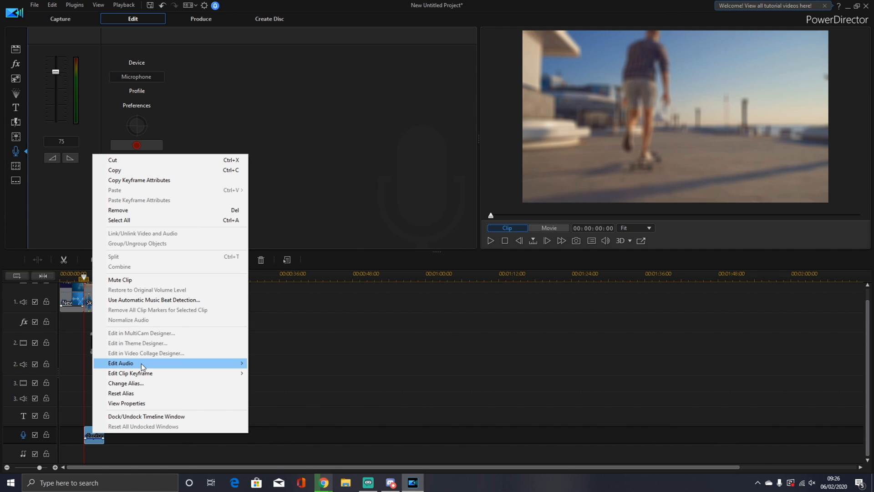
mouse_move(144, 367)
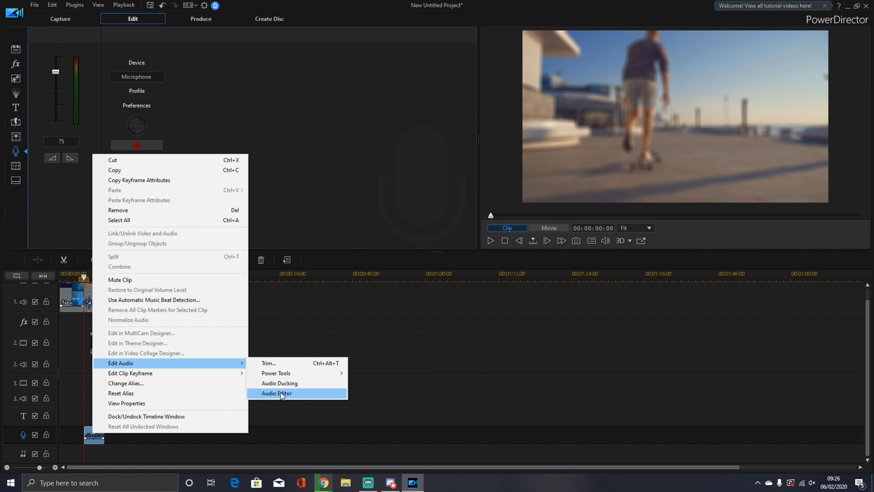
mouse_move(211, 373)
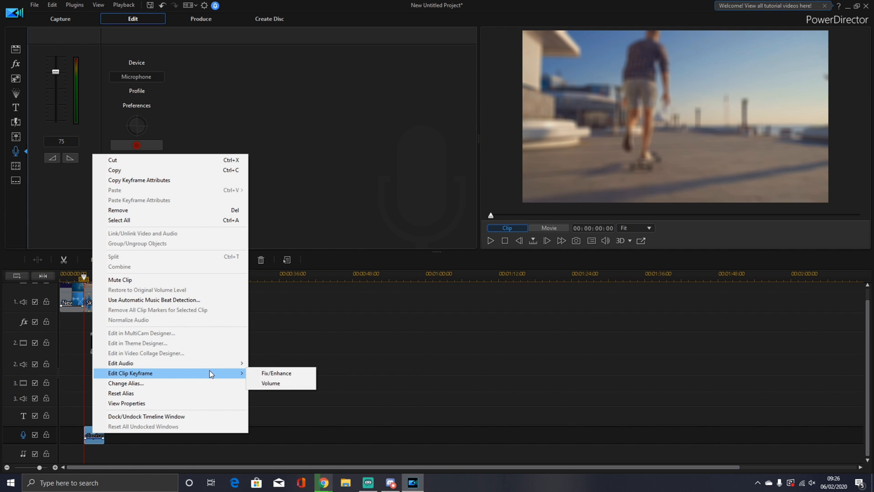
click(305, 232)
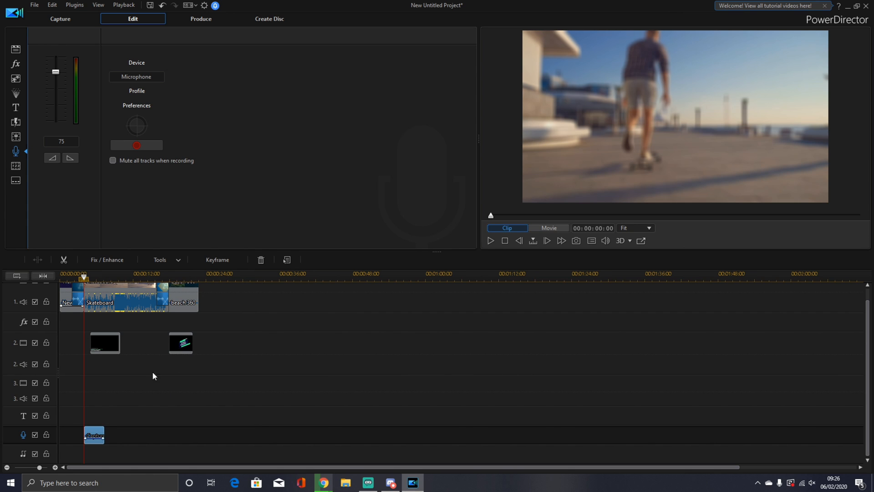
click(262, 261)
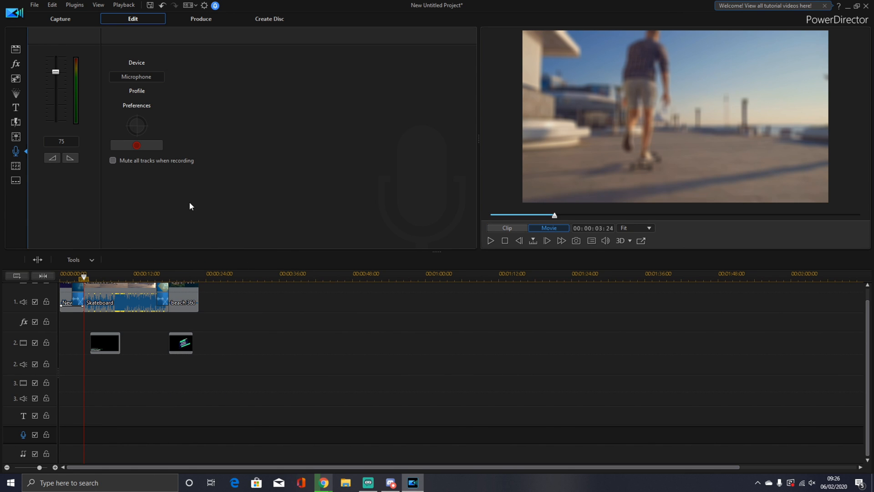
Add the BCC Drop Shadow effect to the effect track, stretch it across the Skateboard clip and play the result.
click(16, 66)
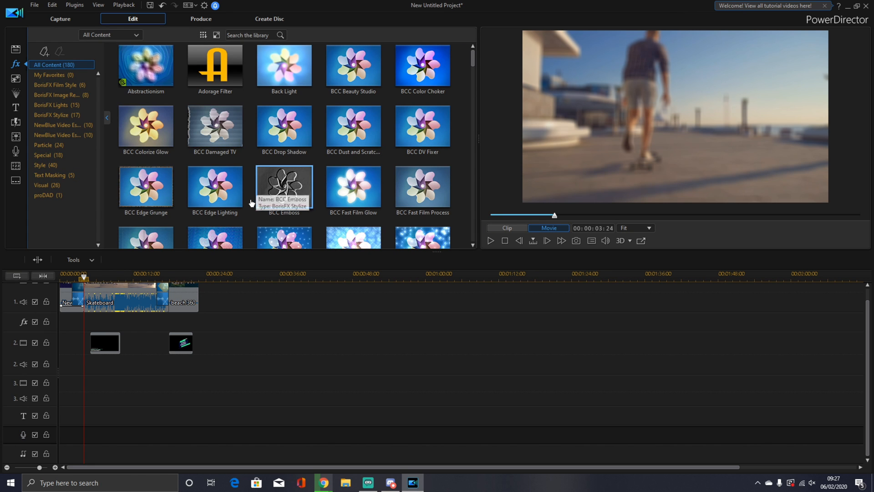
drag(294, 133, 166, 377)
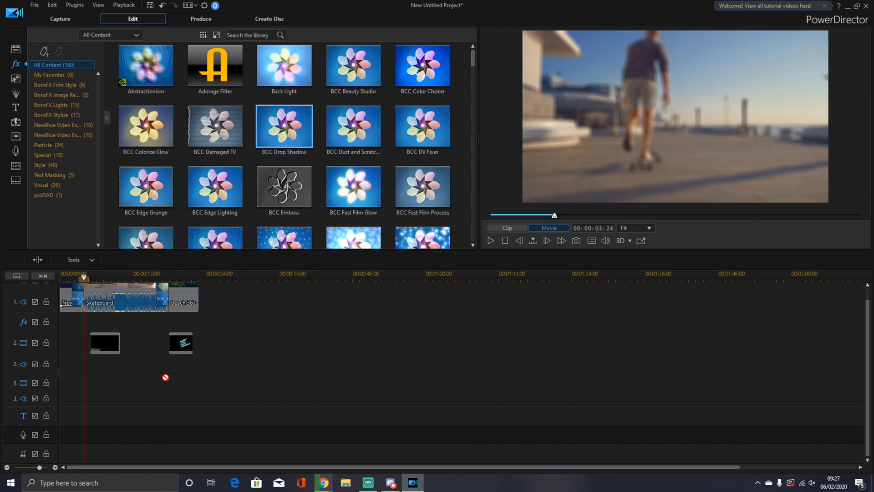
drag(144, 323, 85, 320)
drag(145, 322, 168, 323)
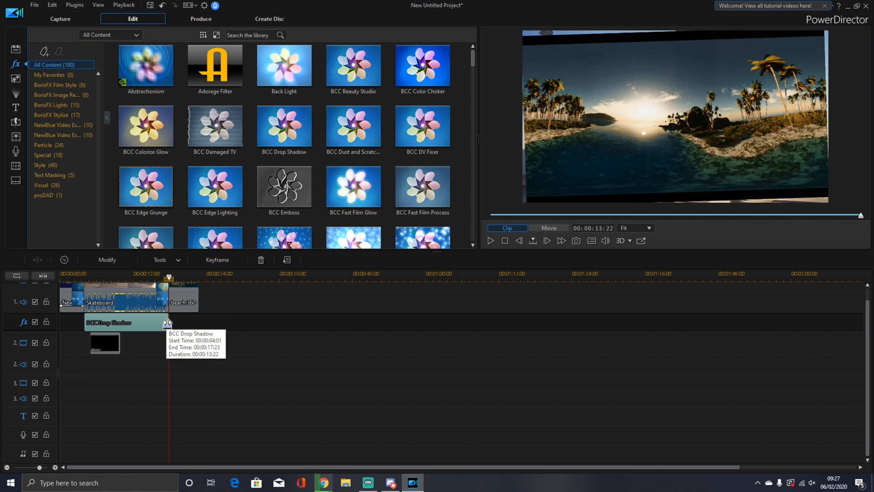
click(490, 240)
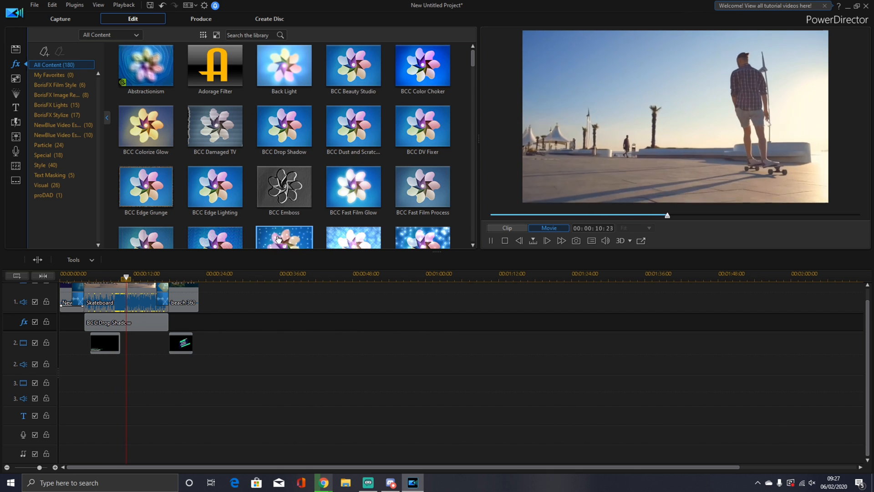
Replace the Drop Shadow effect with BCC Emboss on the effect track below the Skateboard clip and preview it.
click(155, 318)
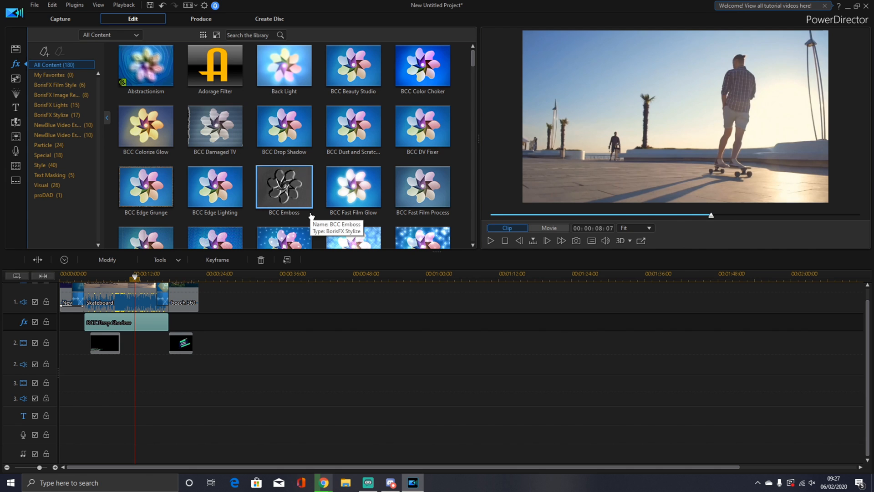
key(Delete)
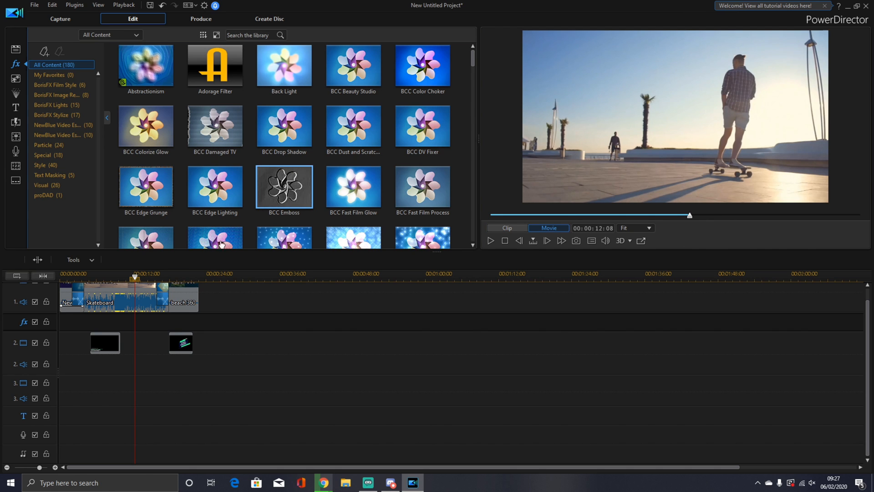
mouse_move(289, 187)
mouse_down()
mouse_move(201, 273)
mouse_move(287, 188)
mouse_up()
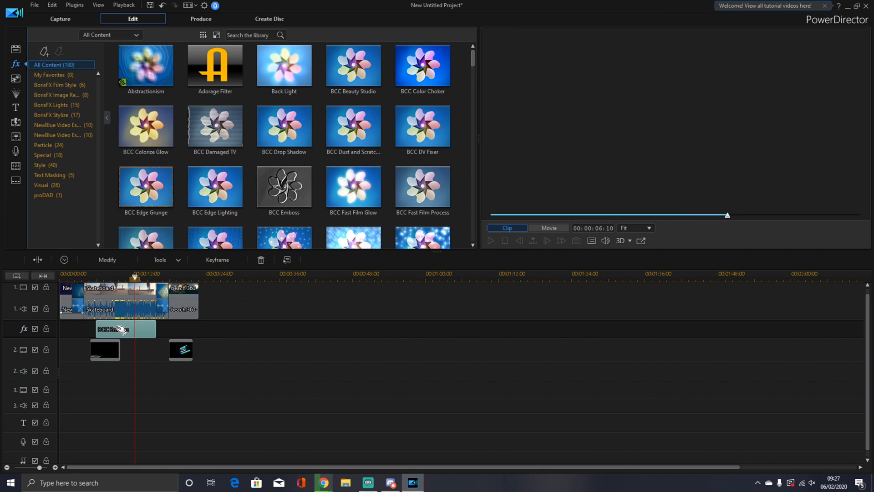
click(119, 298)
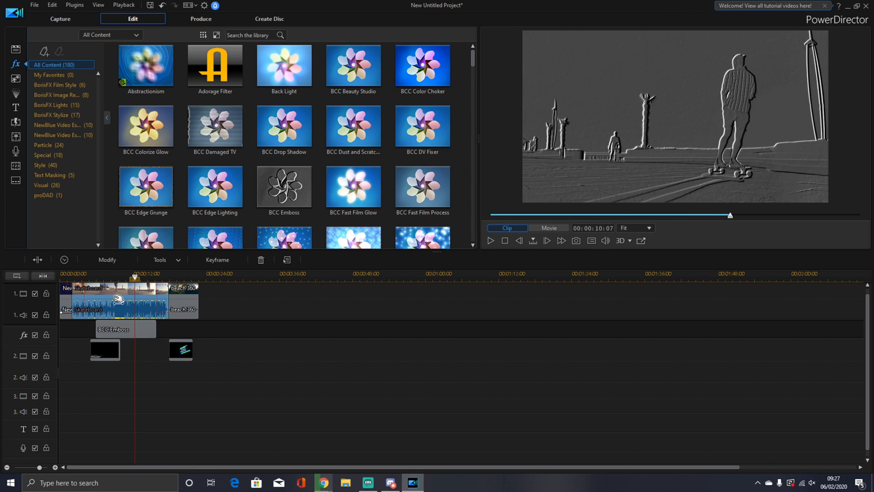
click(492, 240)
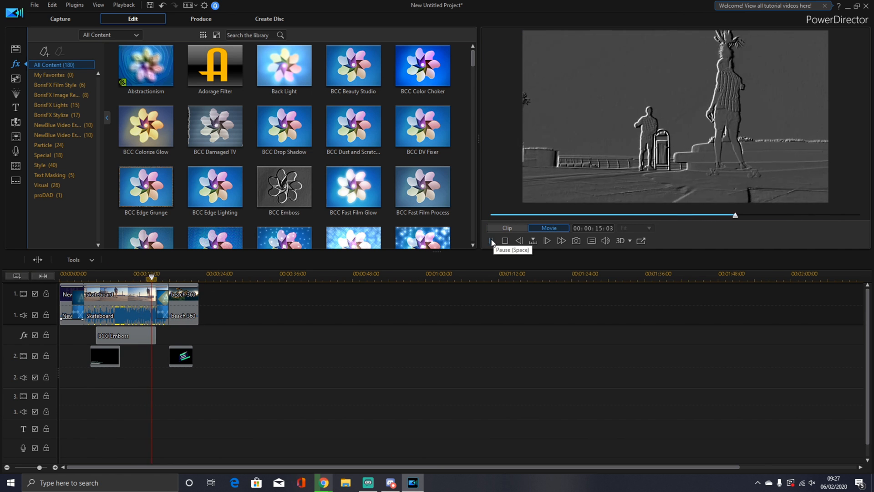
click(492, 241)
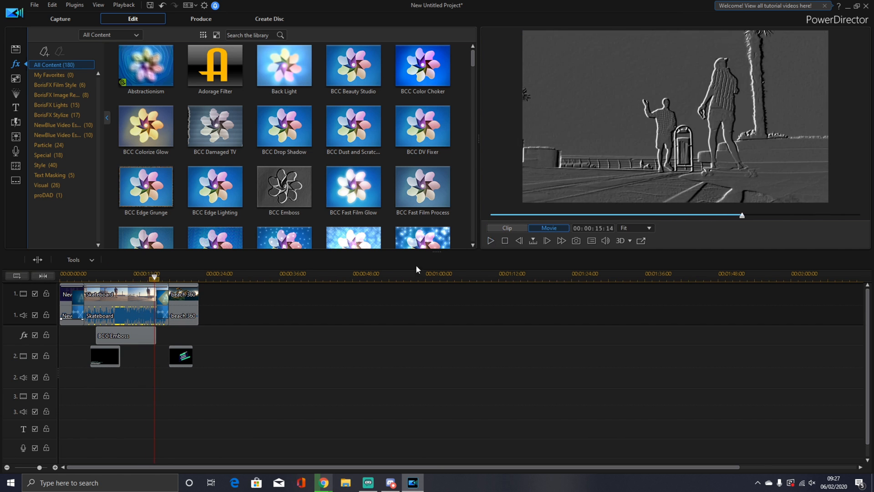
Shorten the BCC Emboss effect to 18 frames and play the movie from just before the Skateboard clip.
click(141, 336)
drag(144, 337, 98, 337)
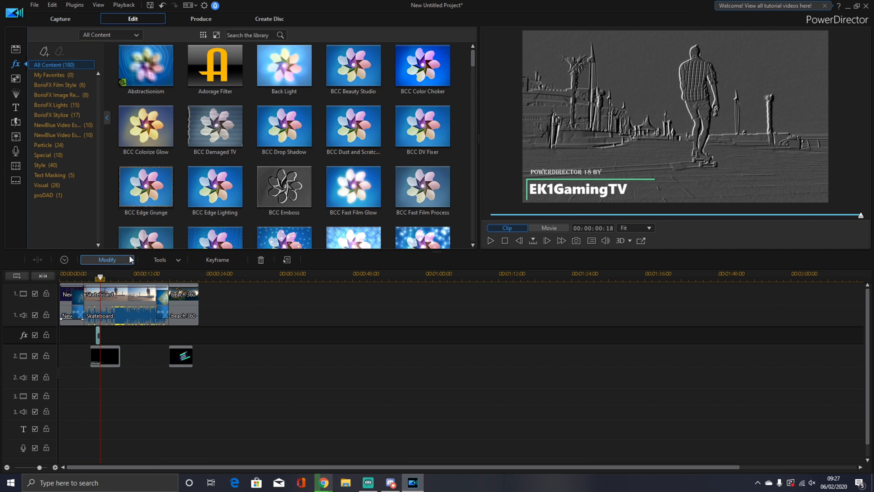
click(179, 262)
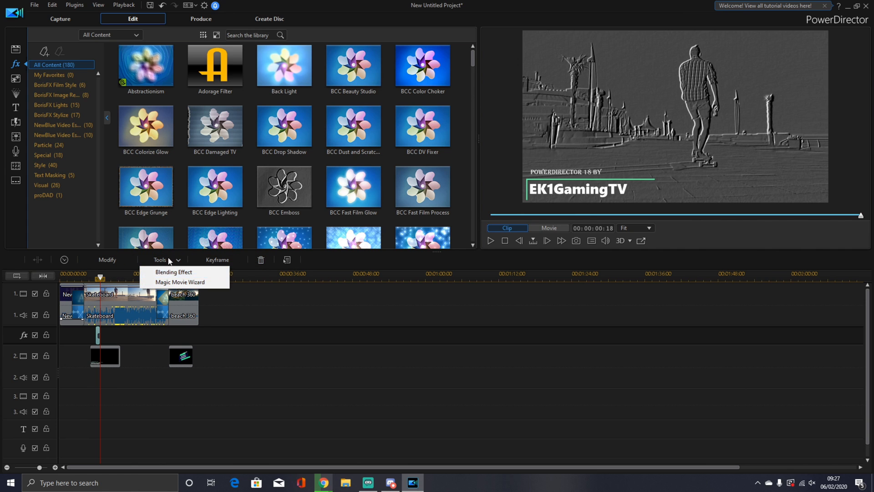
click(492, 242)
drag(107, 277, 77, 278)
click(490, 241)
click(490, 241)
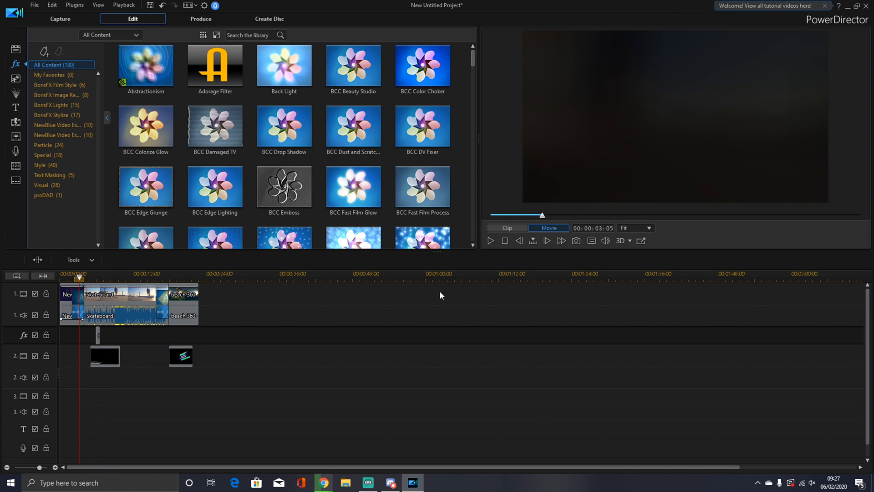
click(492, 242)
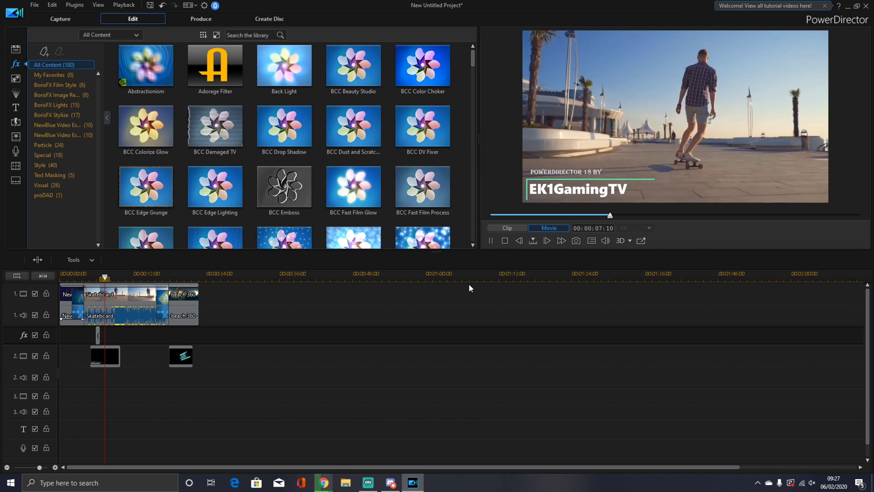
Replace the Emboss effect with BCC Rays Radiant Edges from BorisFX Lights, starting at the Skateboard clip's beginning, and preview it.
click(100, 332)
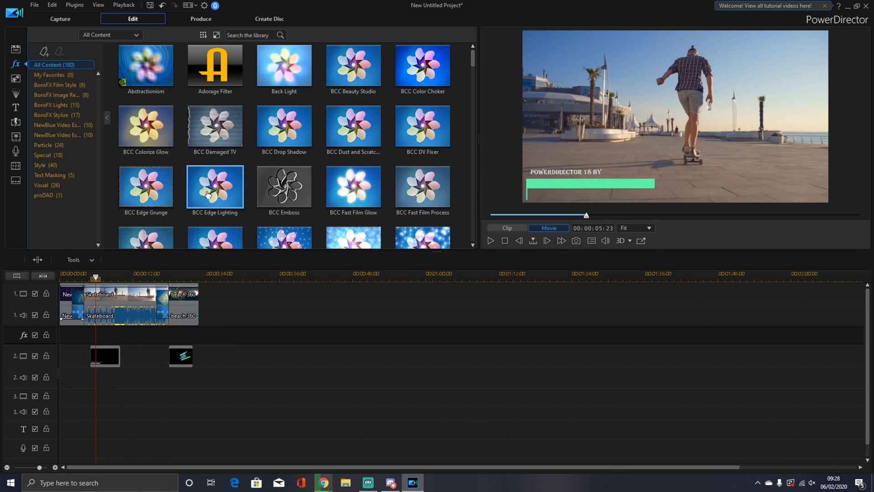
click(59, 126)
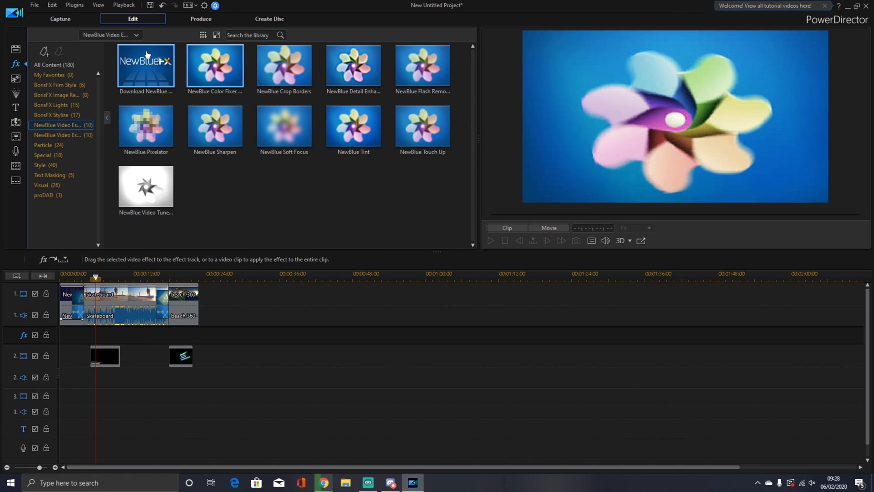
click(56, 106)
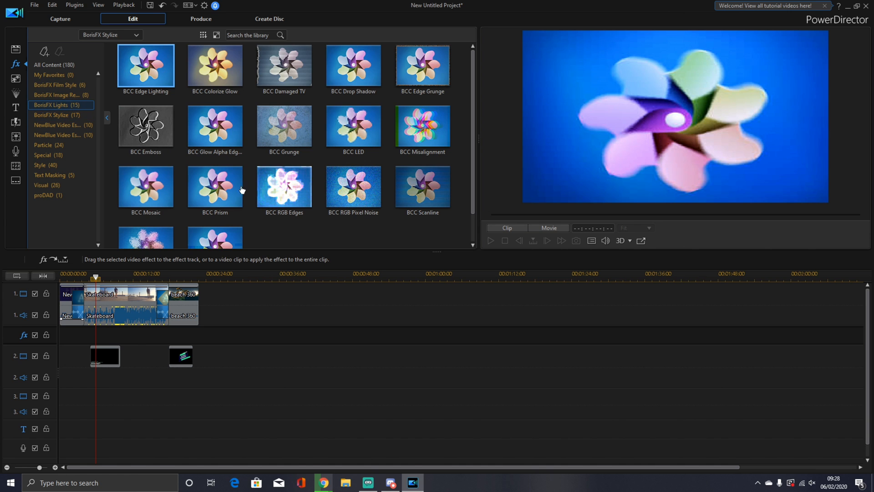
click(203, 196)
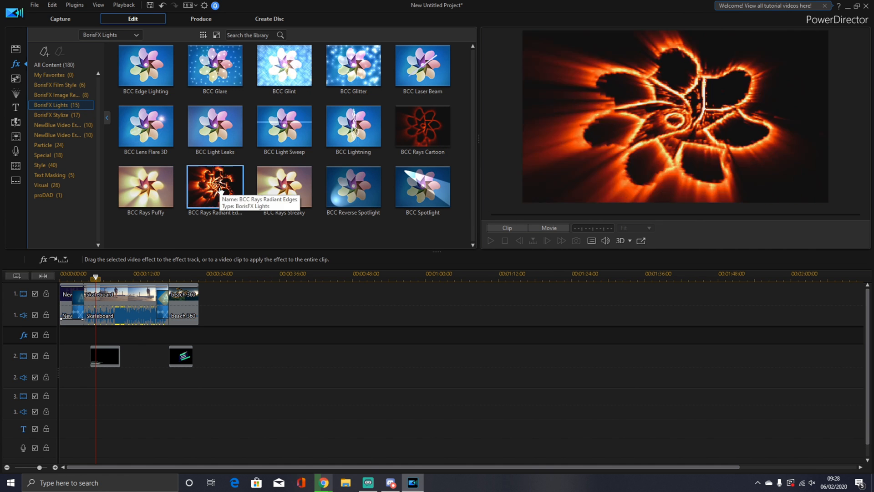
drag(214, 187, 87, 340)
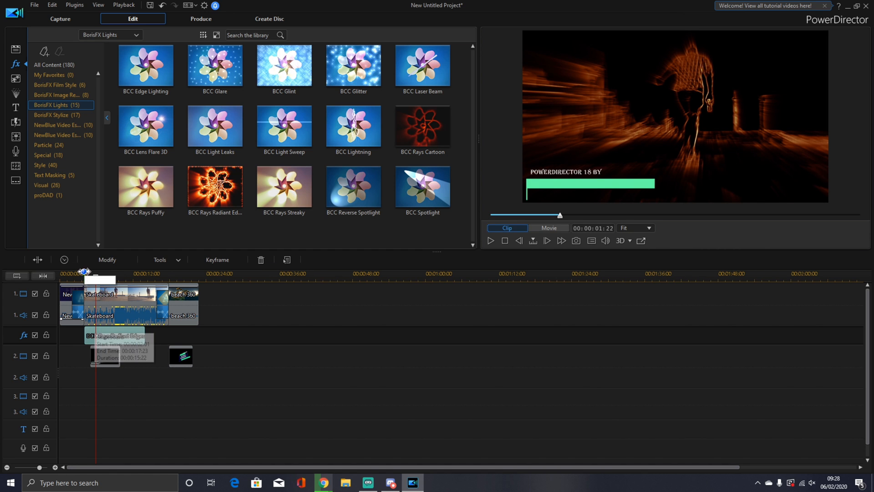
click(491, 241)
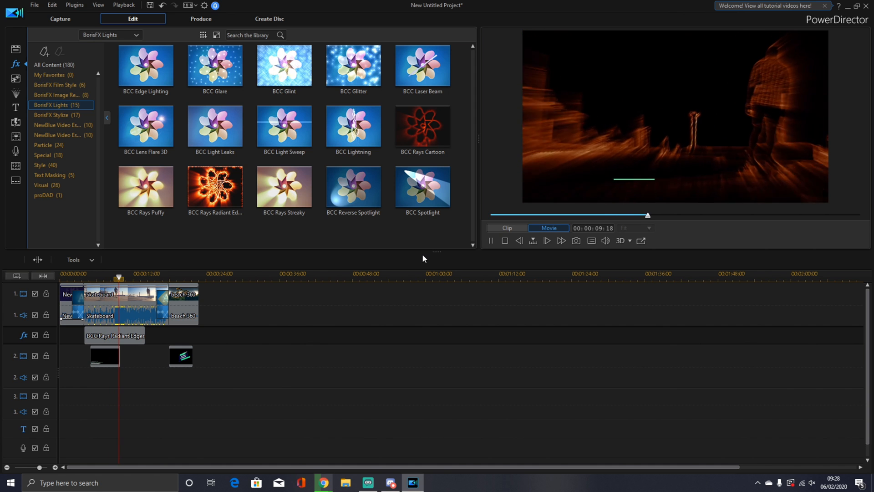
click(504, 240)
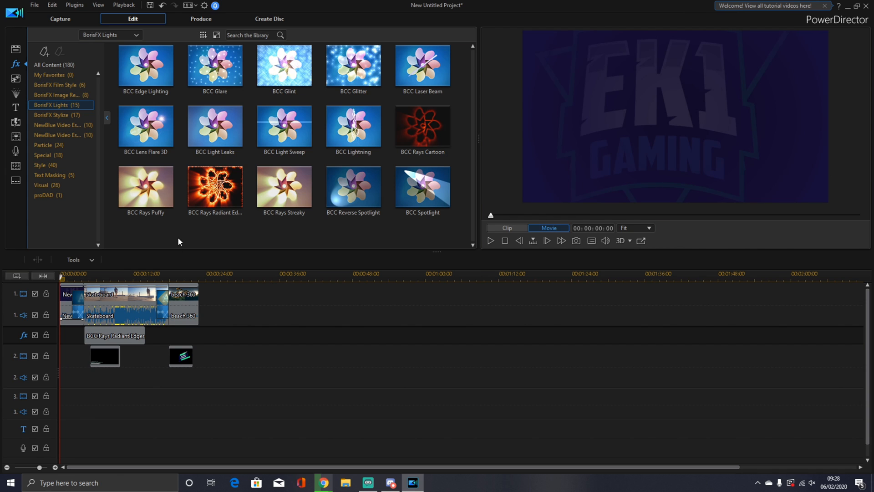
Open the Dialog_07 PiP object in PiP Designer and examine its Chroma Key settings.
click(17, 136)
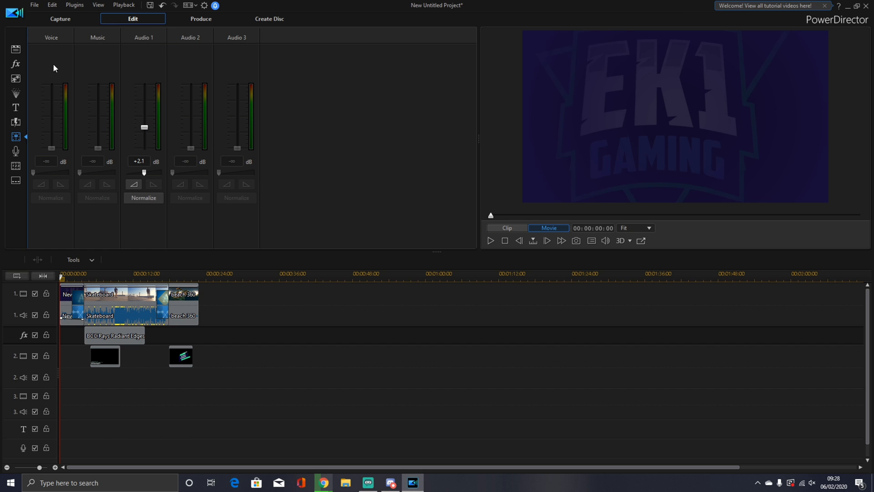
click(15, 80)
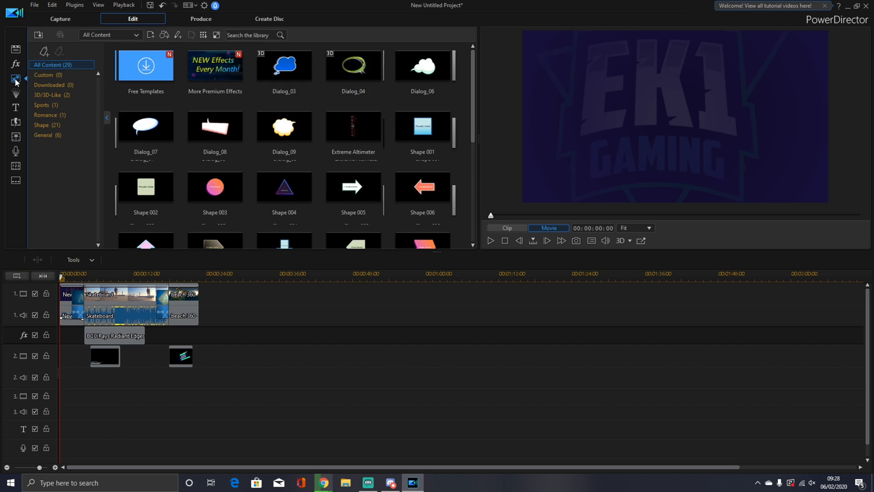
mouse_move(148, 133)
mouse_down()
mouse_move(248, 224)
mouse_move(146, 292)
mouse_move(86, 313)
mouse_move(102, 318)
mouse_move(122, 136)
mouse_move(161, 138)
mouse_up()
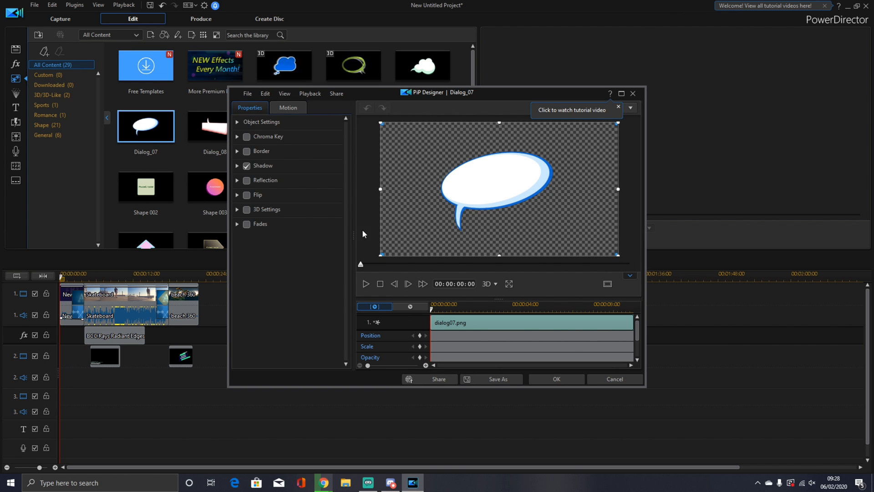
click(237, 136)
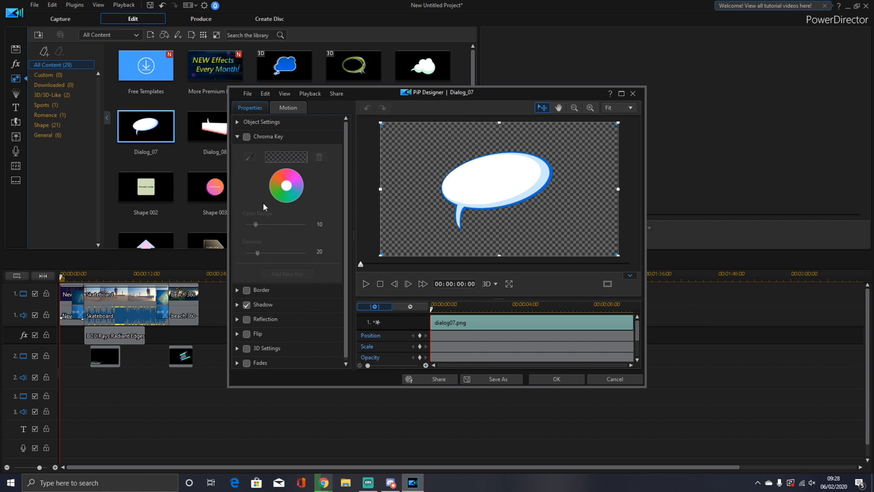
click(237, 137)
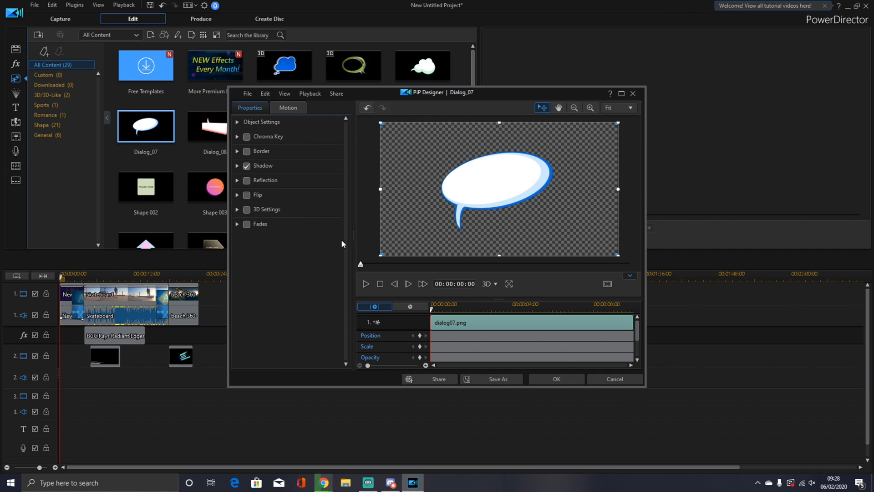
Apply the repeating wave motion path to Dialog_07 and shift the path left so the speech bubble starts inside the frame.
click(289, 109)
click(237, 151)
click(236, 152)
click(237, 136)
click(237, 136)
click(236, 121)
click(237, 121)
click(237, 121)
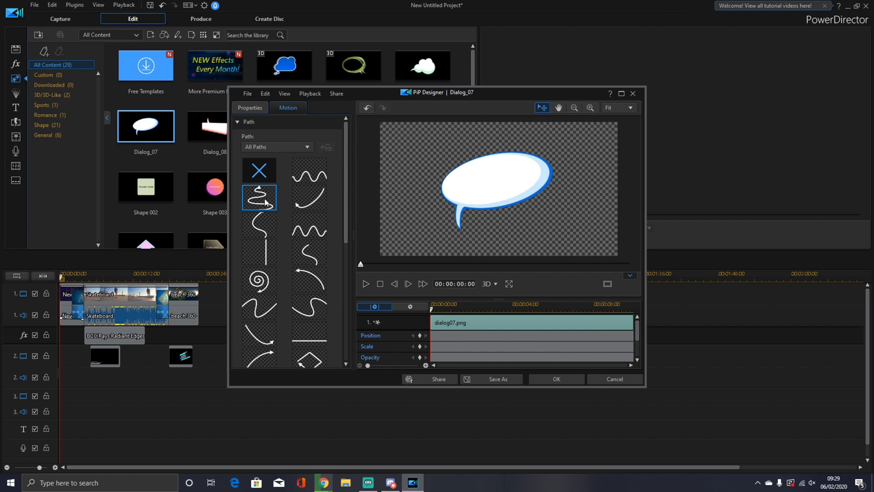
click(313, 174)
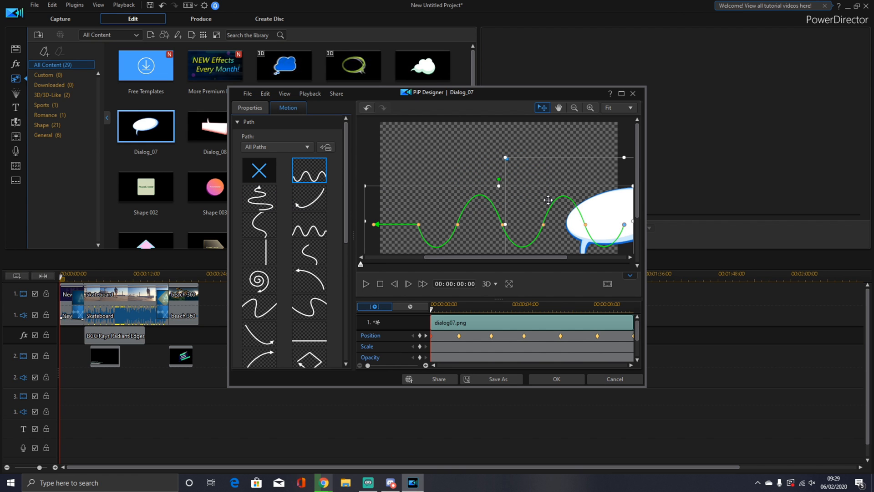
drag(598, 222, 519, 210)
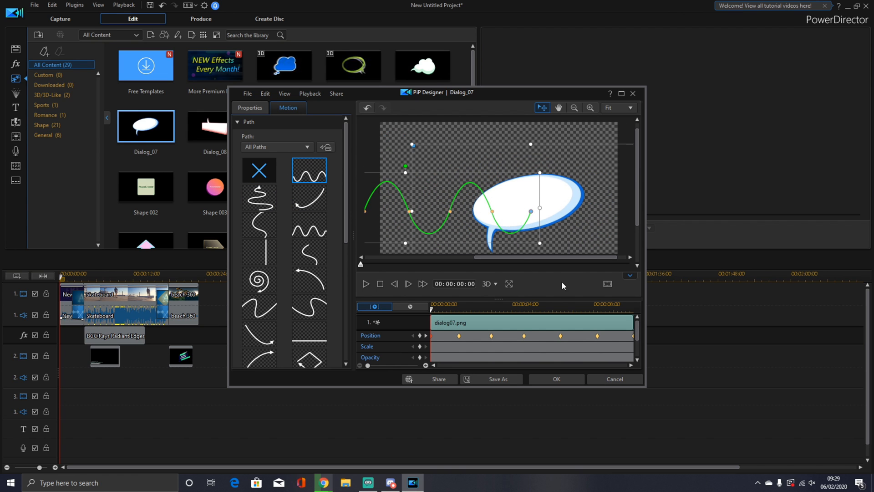
Save the animated Dialog_07 object as a custom template named 1.
click(561, 379)
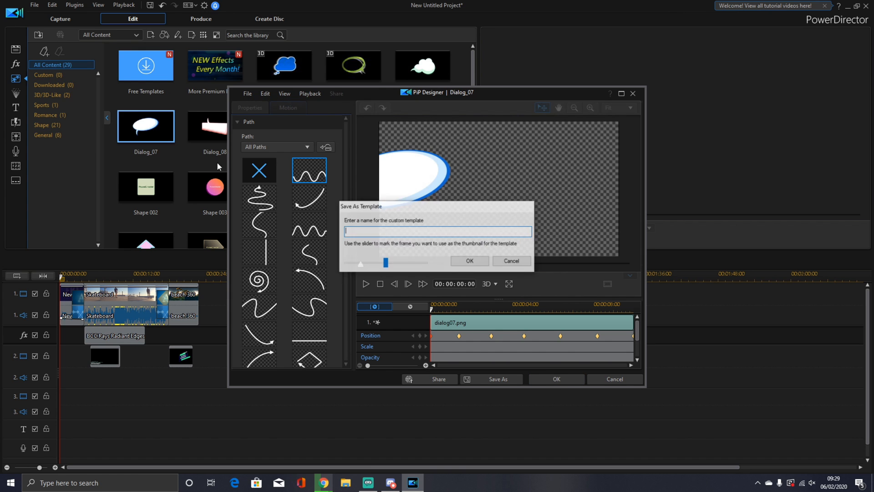
text(1)
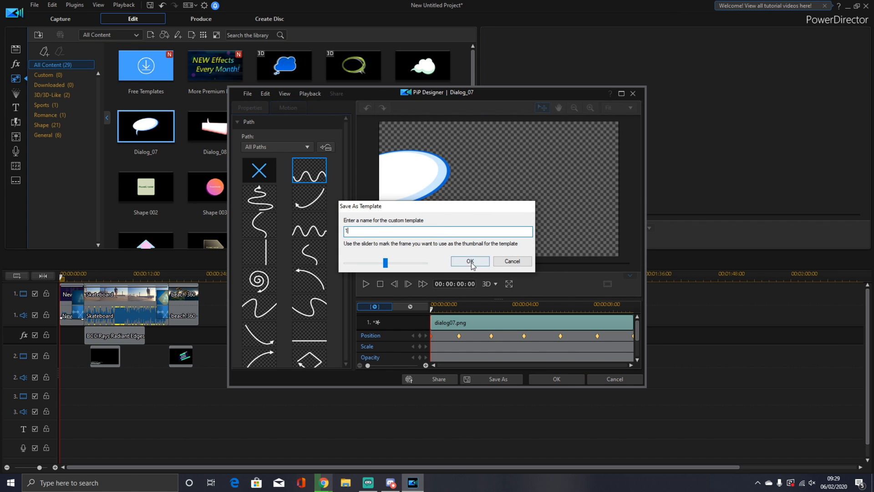
click(471, 260)
Place custom PiP template 1 on video track 3 at the Skateboard clip's start, play the movie and delete the object again.
drag(224, 273, 85, 404)
click(491, 240)
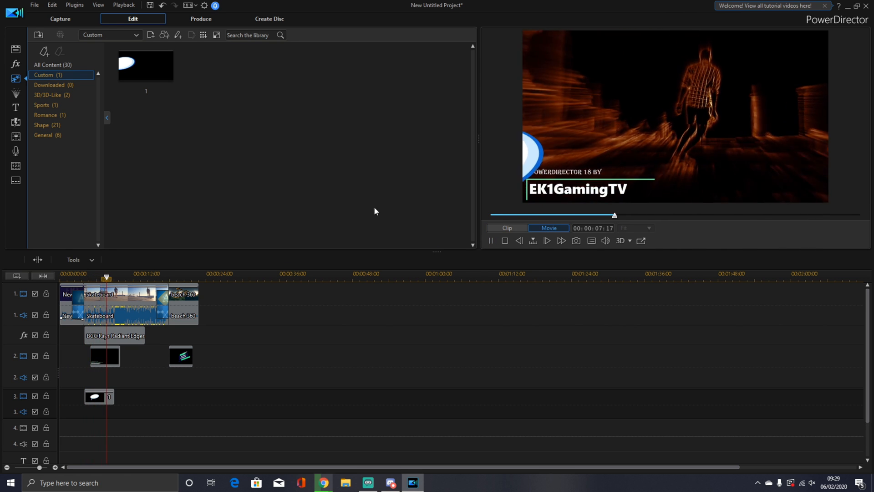
click(107, 396)
key(Delete)
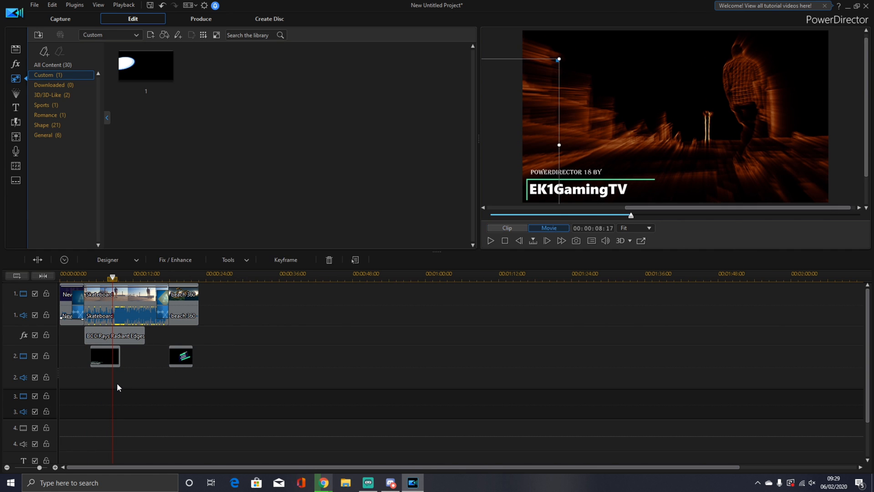
Browse the 3D/3D-Like, Sports, Romance, Shape and General categories of PiP objects.
click(65, 95)
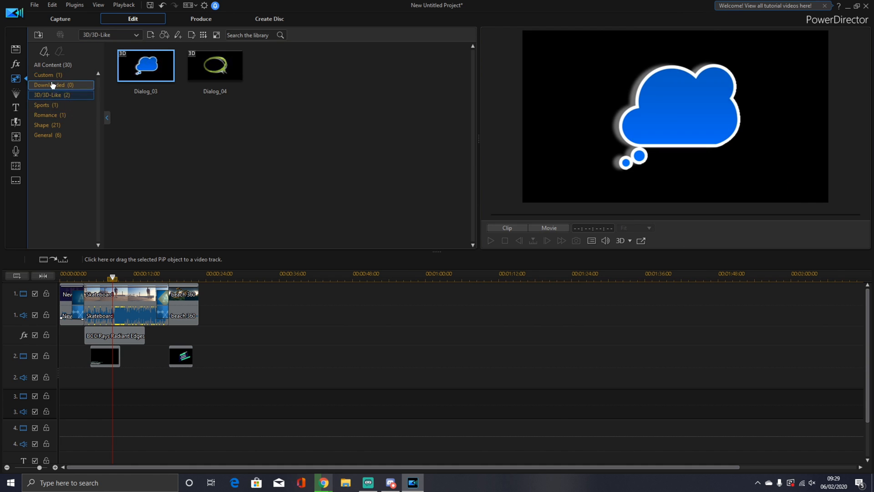
click(57, 107)
click(58, 115)
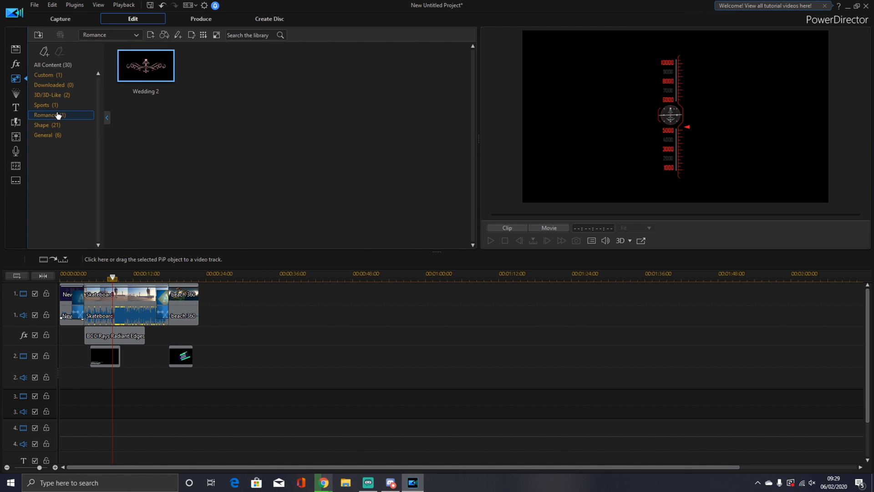
click(58, 124)
click(61, 116)
click(59, 135)
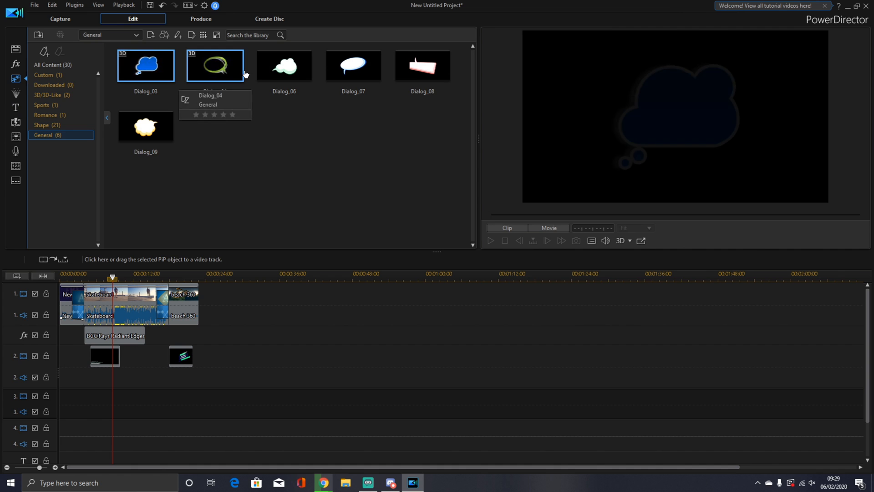
Configure video production with the MPEG-4 4K 4096 x 2160/25p (37 Mbps) profile, hardware video encoder and surround sound.
click(203, 21)
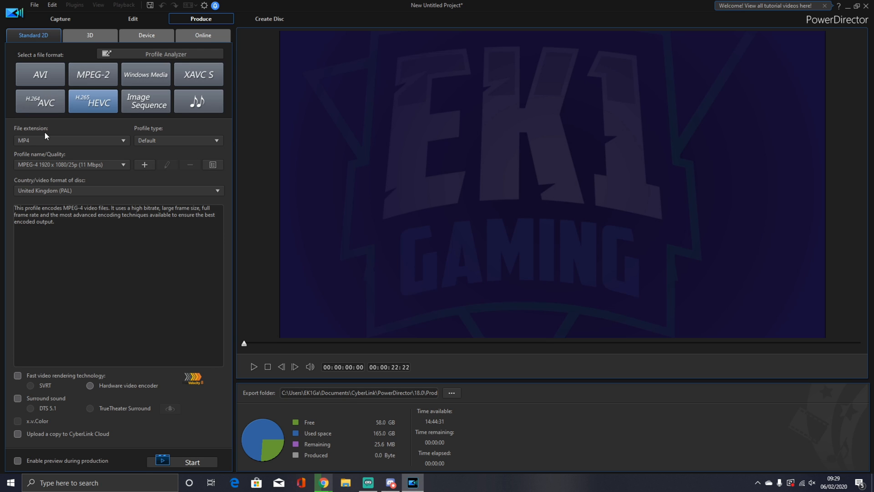
click(71, 165)
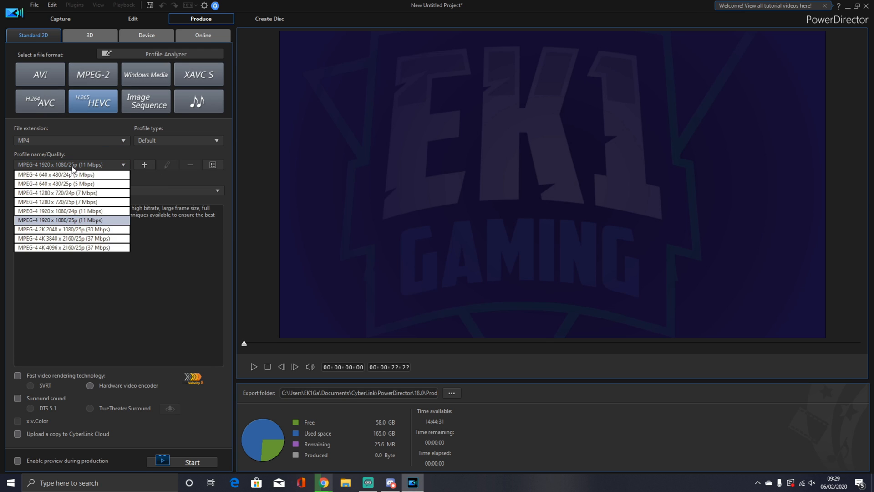
click(65, 248)
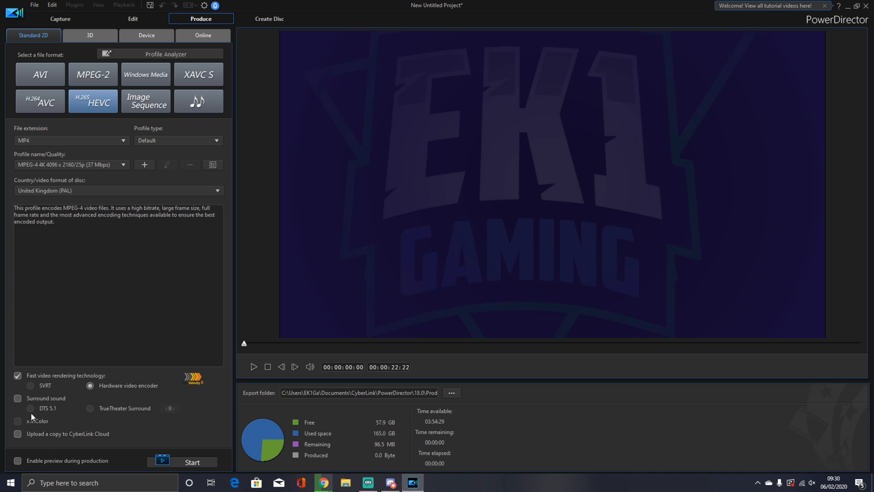
click(18, 398)
click(14, 399)
Set the export file to Test 1 on the Desktop and start producing the video.
drag(426, 395, 441, 396)
click(412, 393)
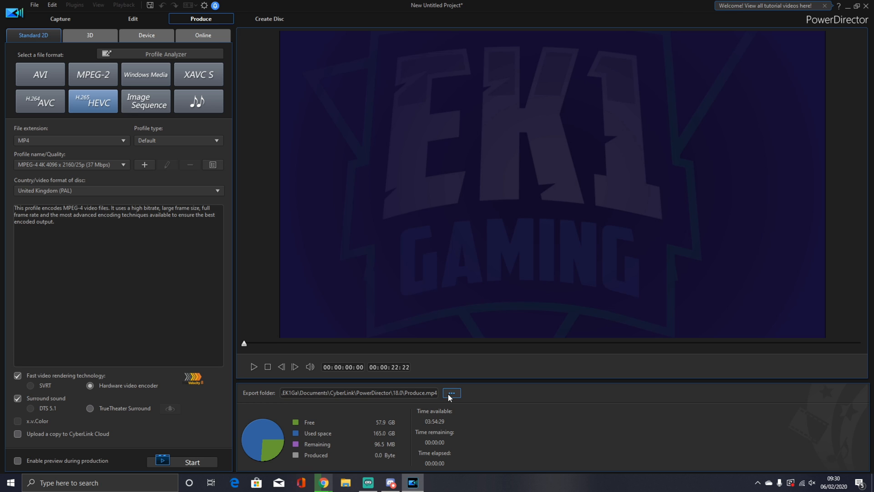
click(450, 393)
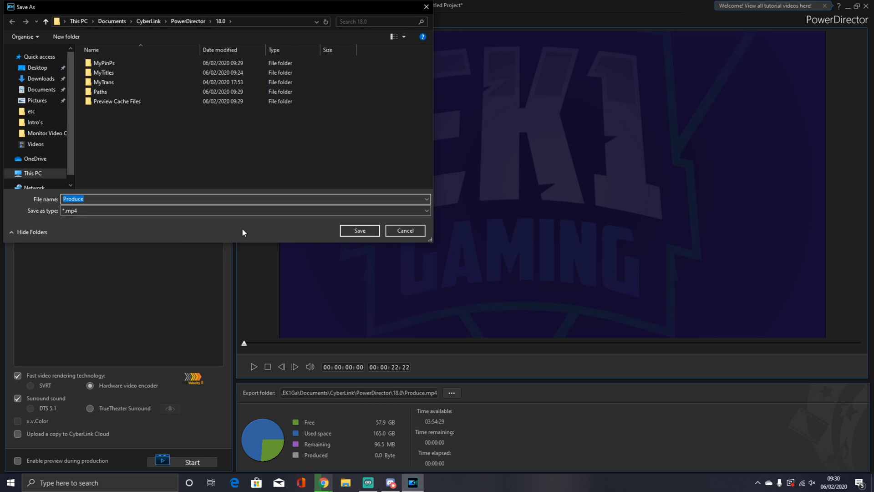
click(37, 67)
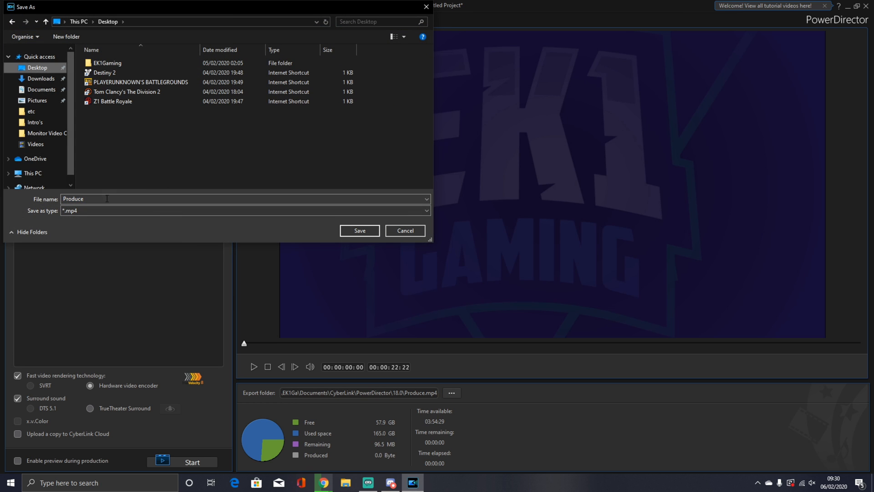
text(Test 1)
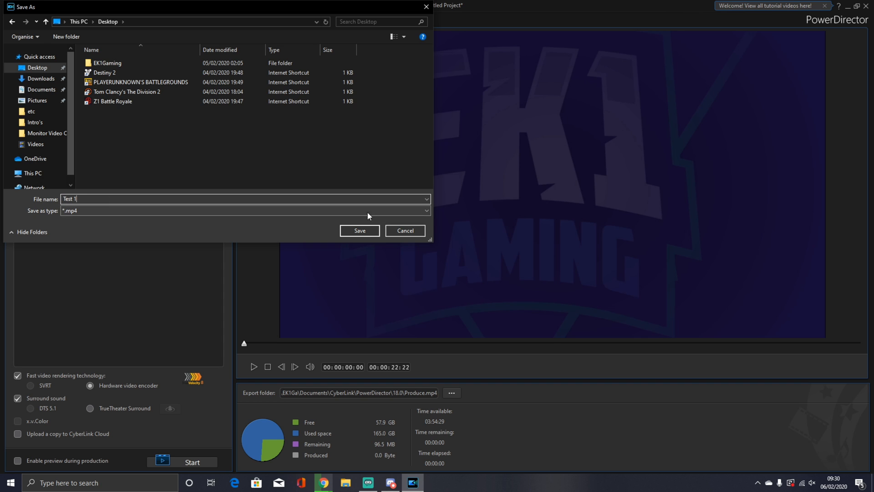
click(358, 230)
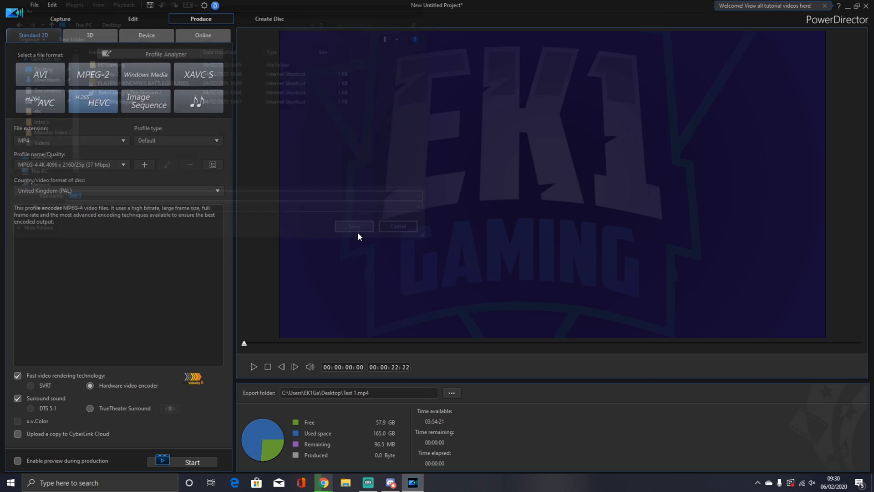
click(181, 461)
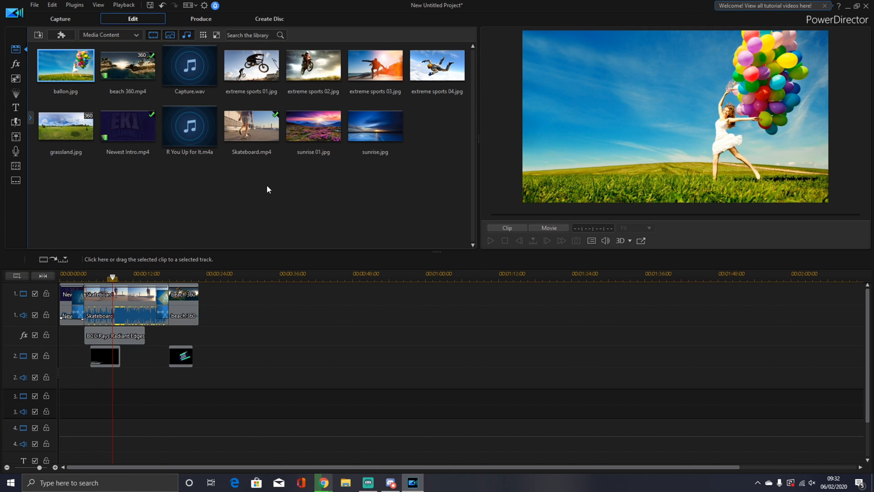
Precut beach 360.mp4 to run from 00:00:02:20 to 00:00:04:11, append the precut after the beach clip on track 1 and return to the main library.
click(139, 67)
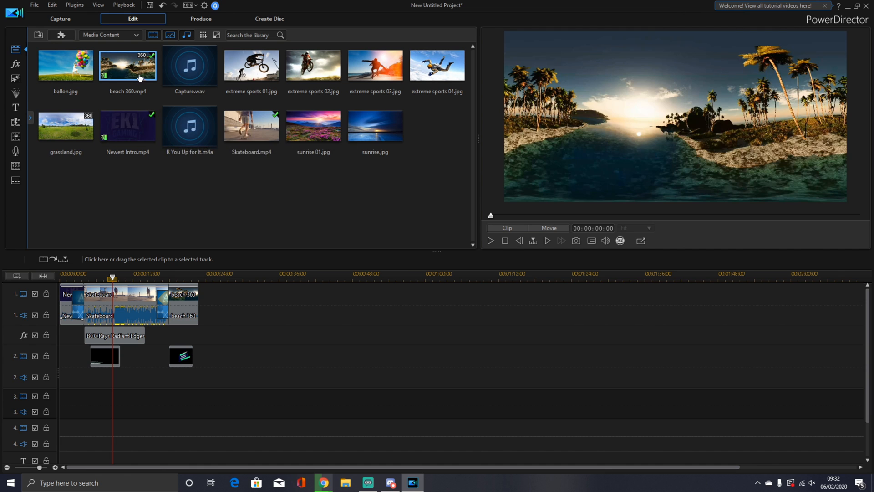
right_click(134, 64)
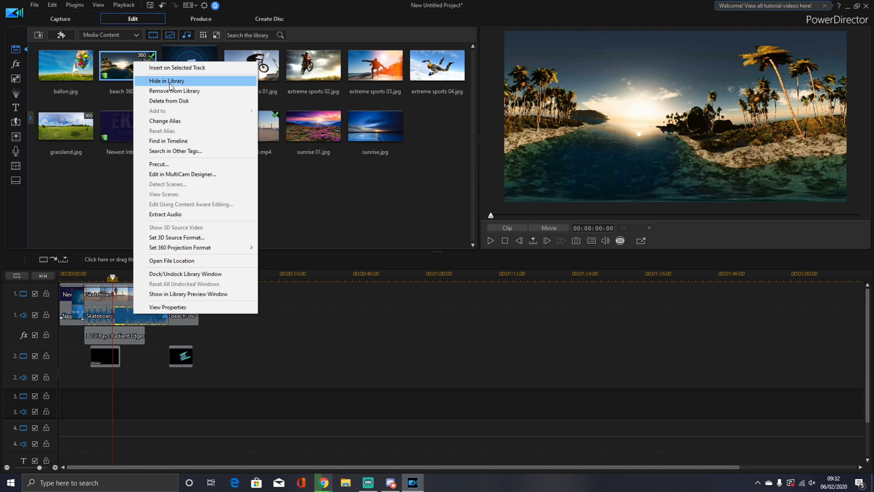
click(164, 165)
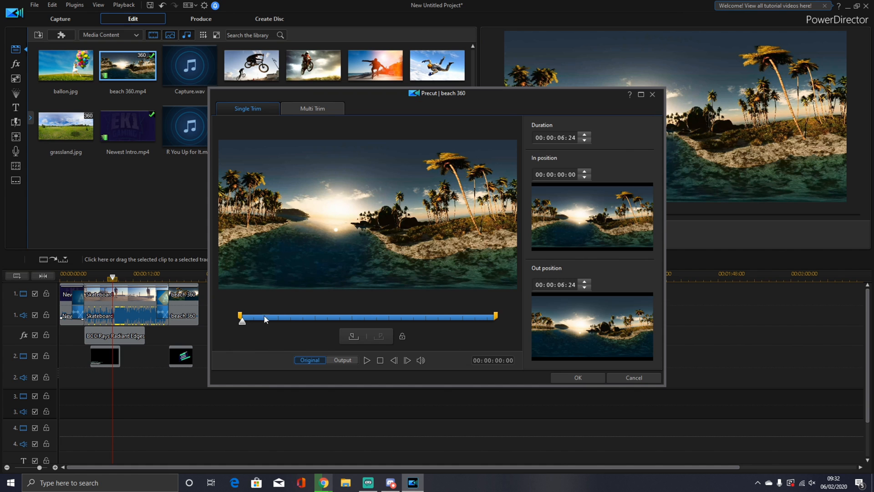
drag(242, 317, 381, 320)
drag(497, 314, 342, 316)
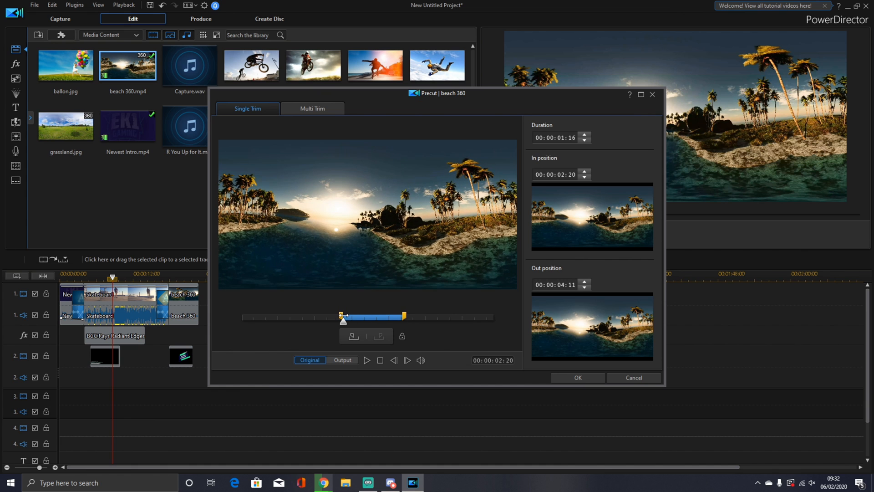
click(577, 377)
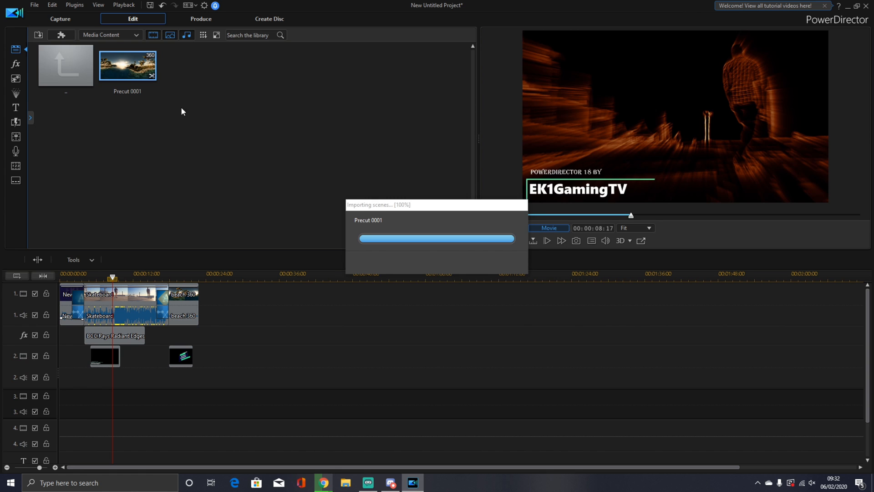
drag(126, 67, 201, 301)
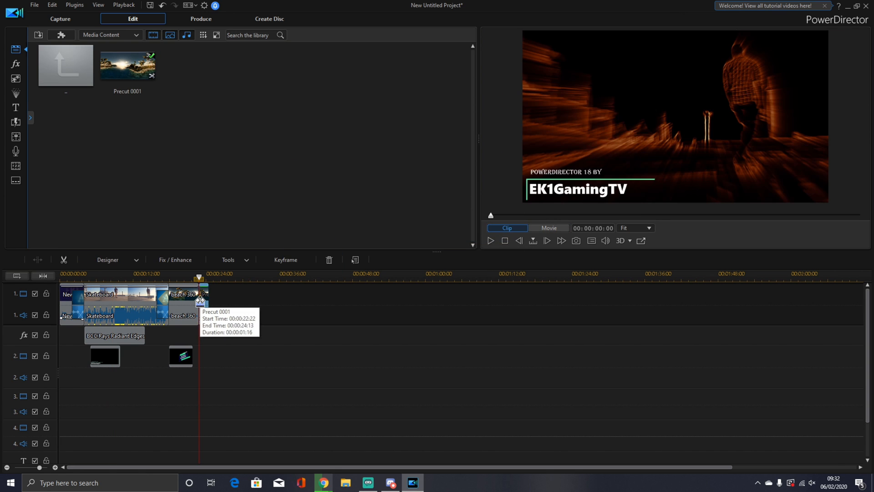
double_click(68, 68)
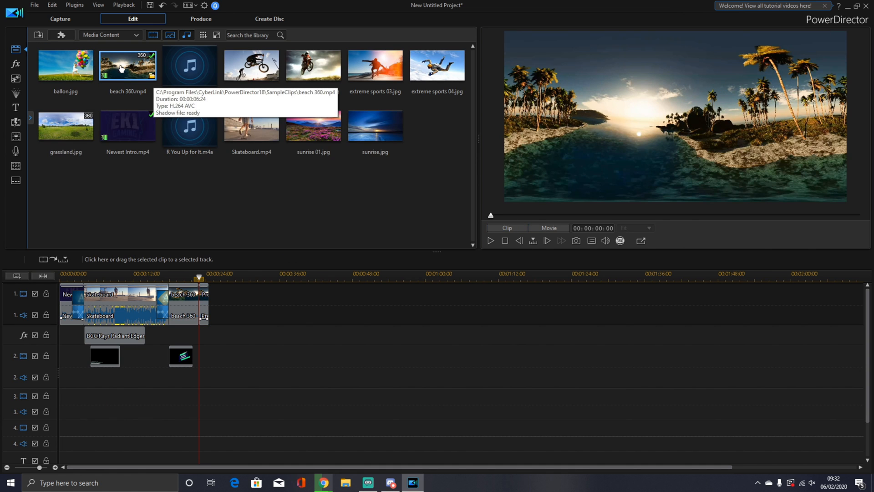
Select the beach 360 clip on the timeline and examine its Designer options and Fix / Enhance settings.
click(186, 295)
drag(157, 278, 180, 279)
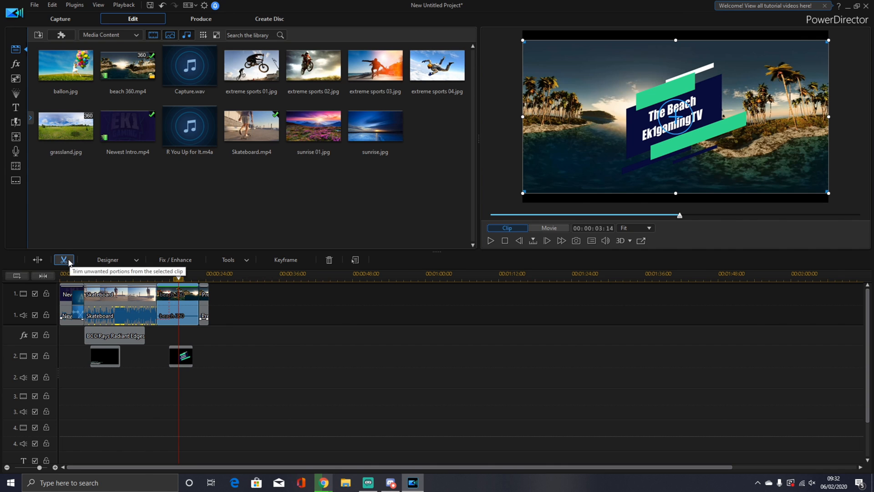
click(136, 260)
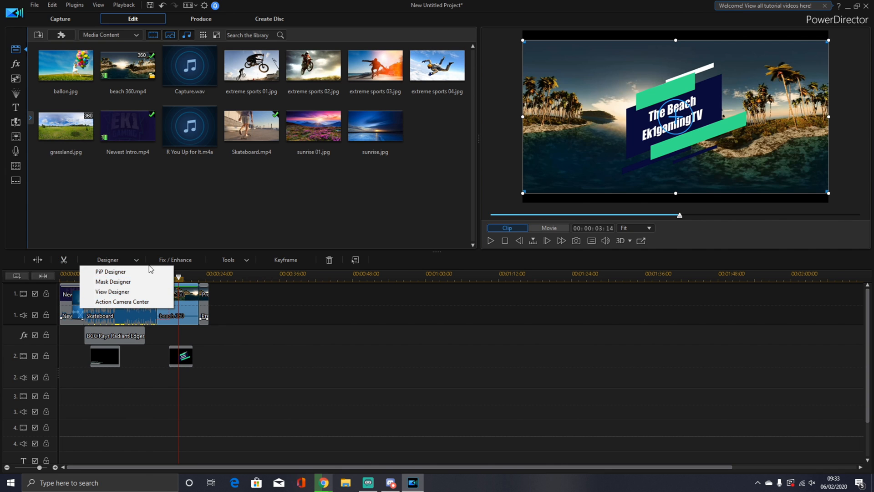
click(190, 260)
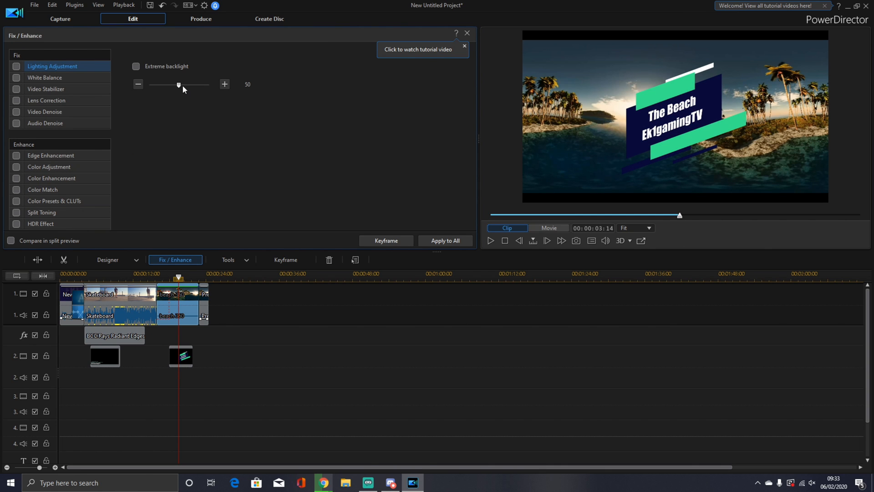
click(253, 259)
click(466, 34)
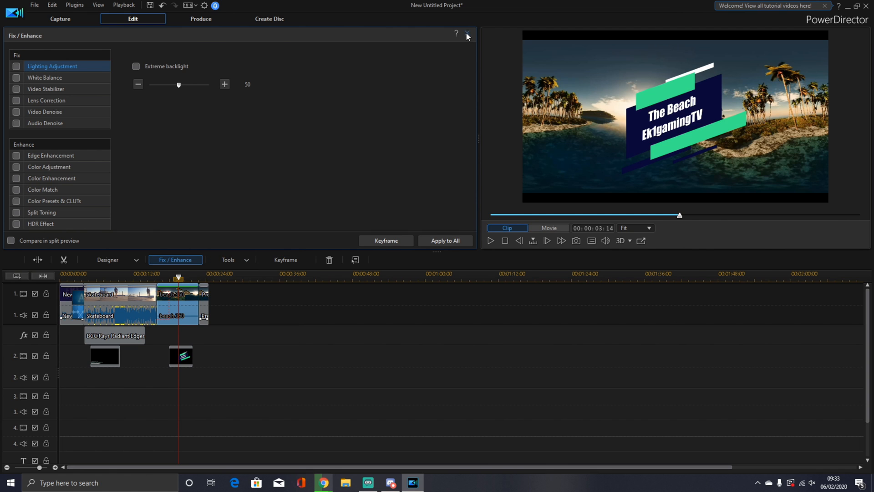
click(466, 34)
Speed up the entire beach 360 clip to the maximum multiplier with Video Speed and play the movie from late in the Skateboard clip.
click(241, 263)
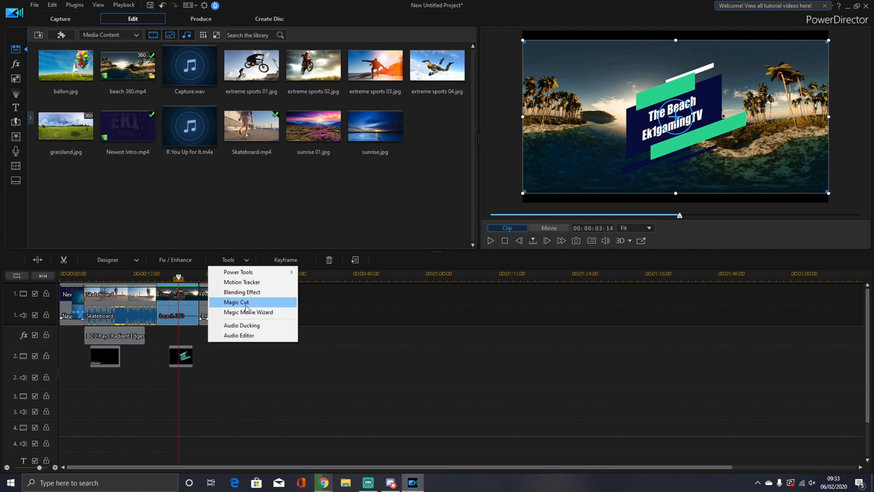
mouse_move(249, 276)
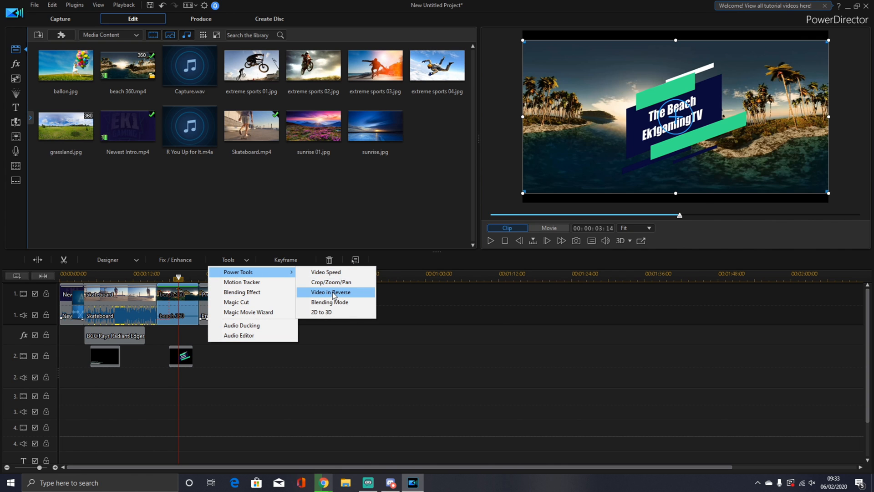
click(325, 271)
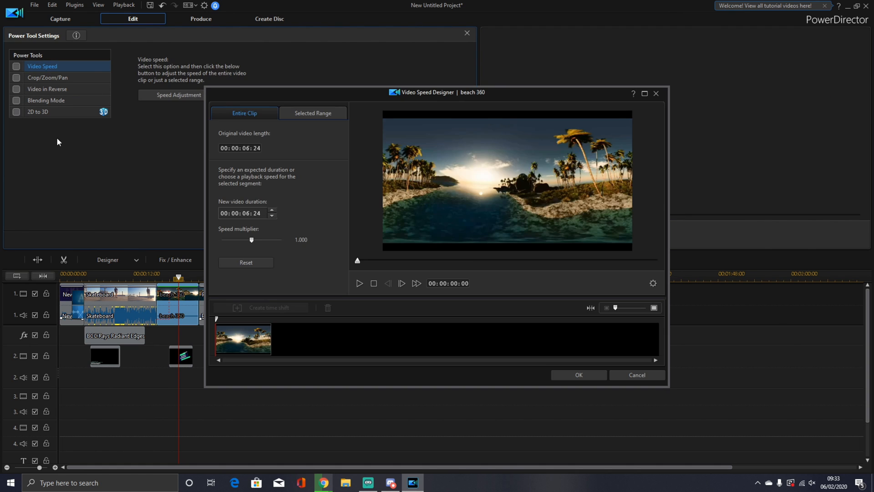
drag(253, 240, 297, 242)
click(579, 375)
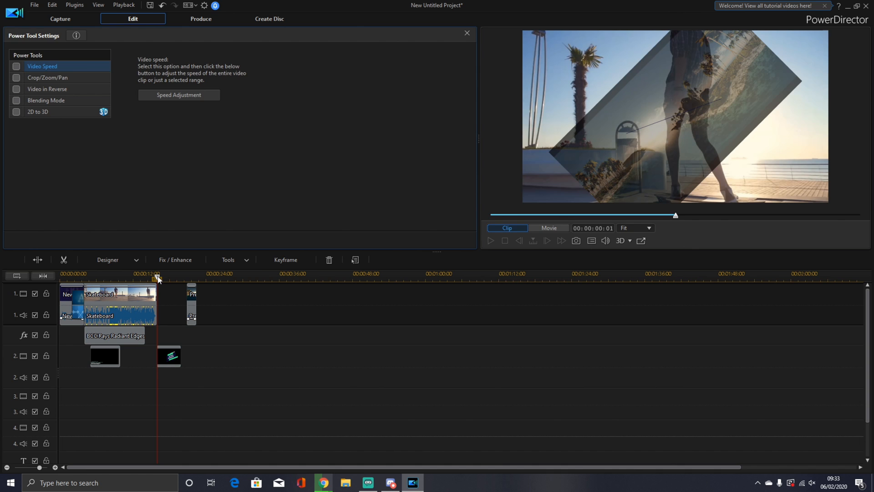
click(487, 239)
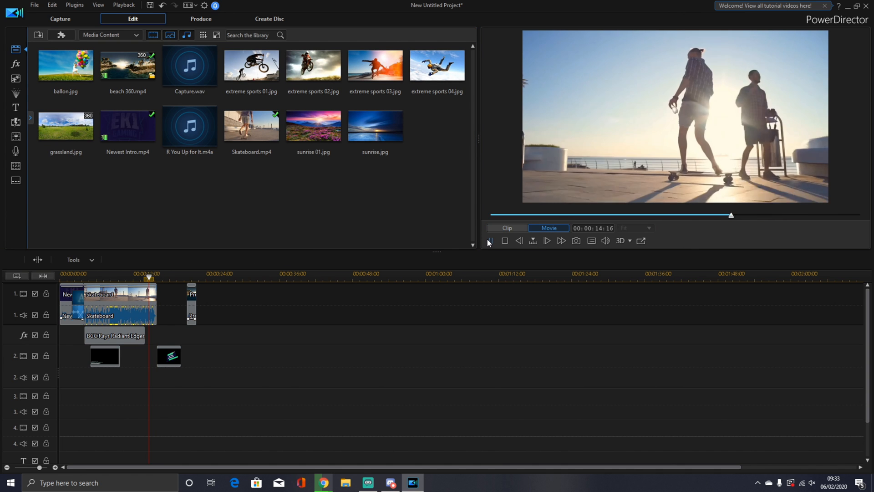